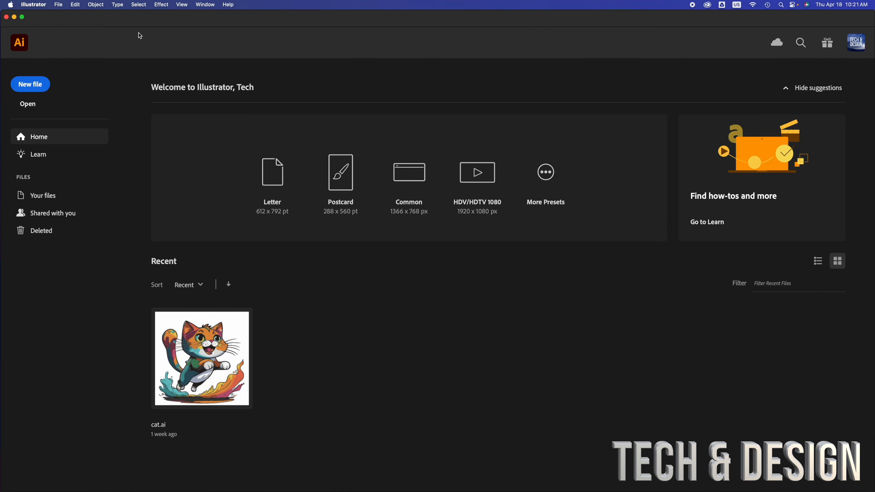
Step: Create a new Print Letter document in landscape orientation
key(super+n)
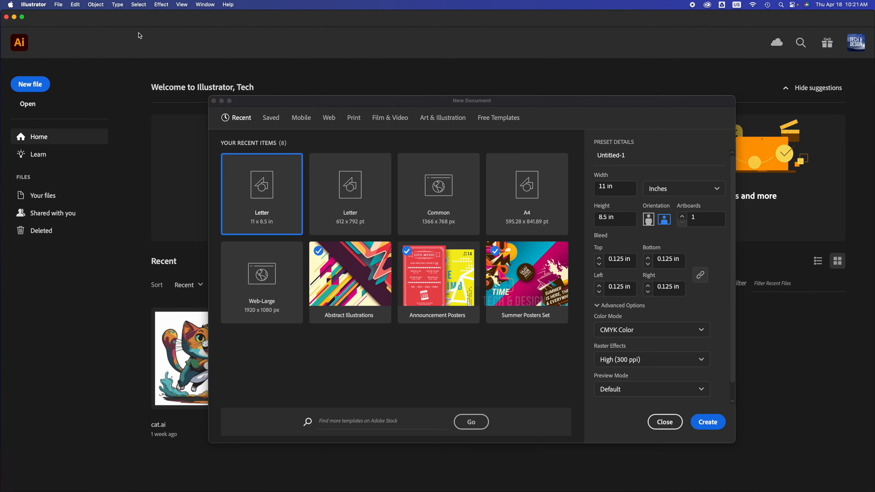
mouse_move(321, 100)
mouse_down()
mouse_move(320, 136)
mouse_move(319, 116)
mouse_up()
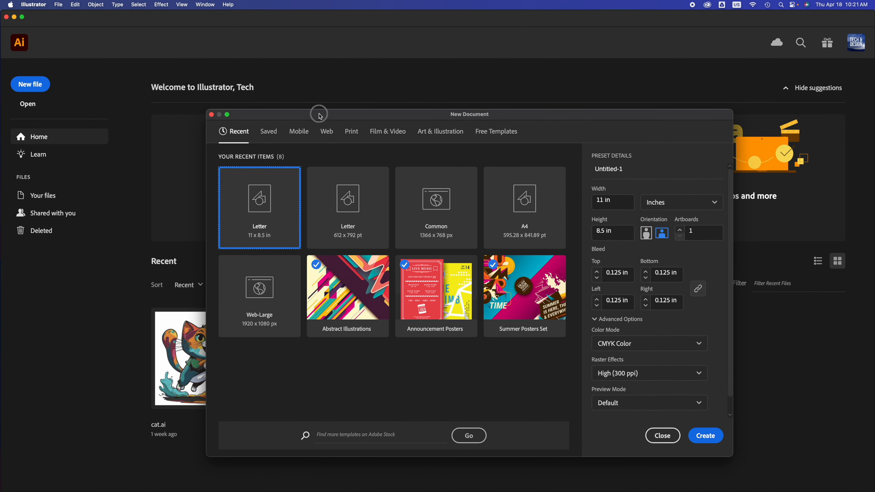
click(356, 137)
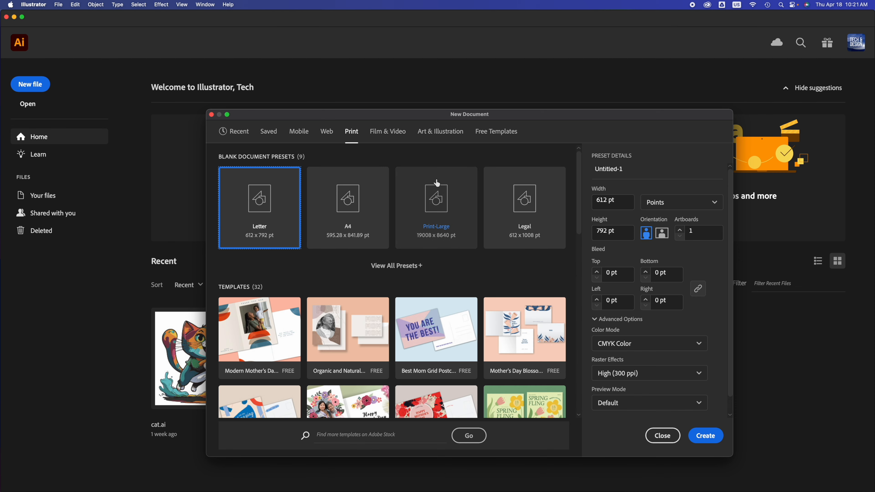
click(662, 233)
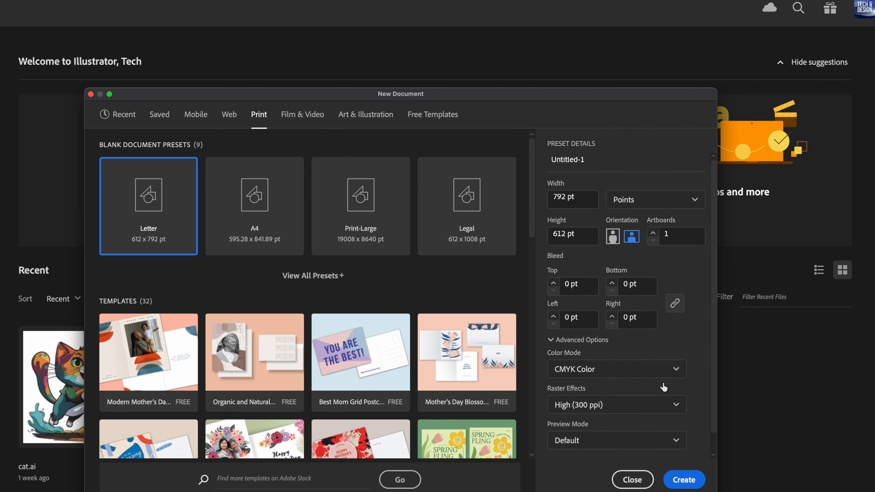
click(679, 481)
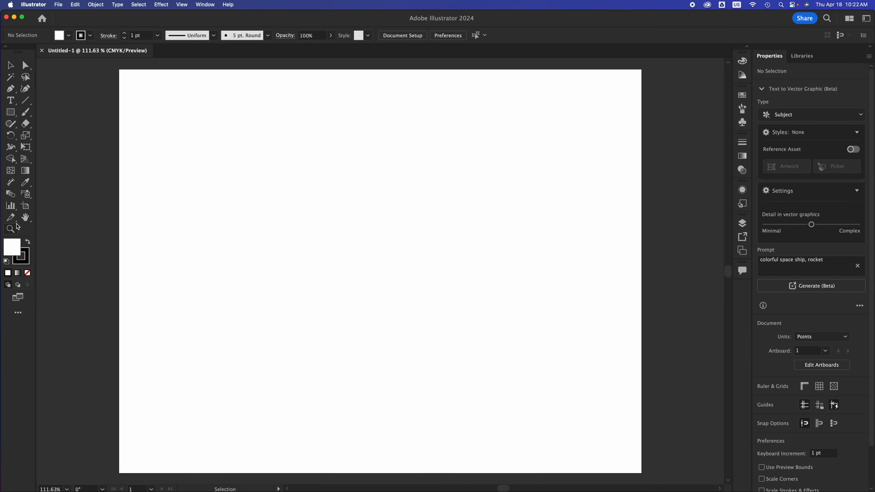
Step: Draw a rectangle about 621 by 315 pt on the artboard and remove its stroke
click(12, 115)
mouse_move(185, 107)
mouse_down()
mouse_move(445, 282)
mouse_move(595, 315)
mouse_up()
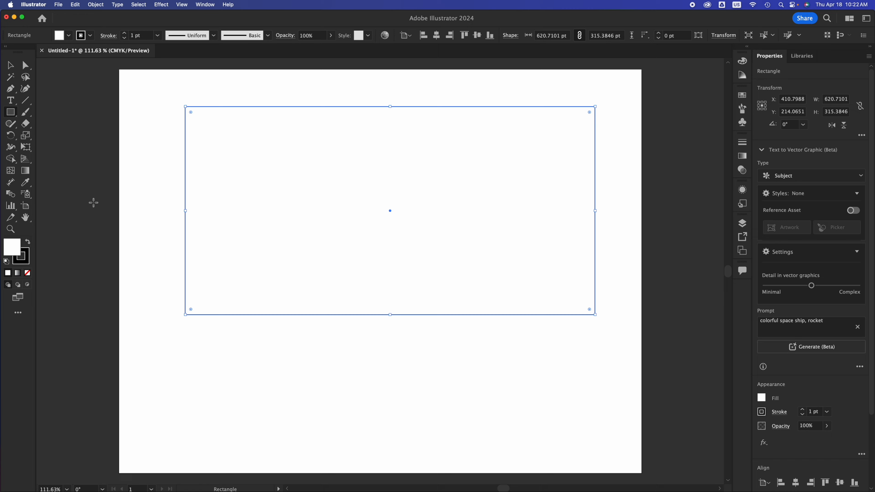
click(25, 257)
click(28, 273)
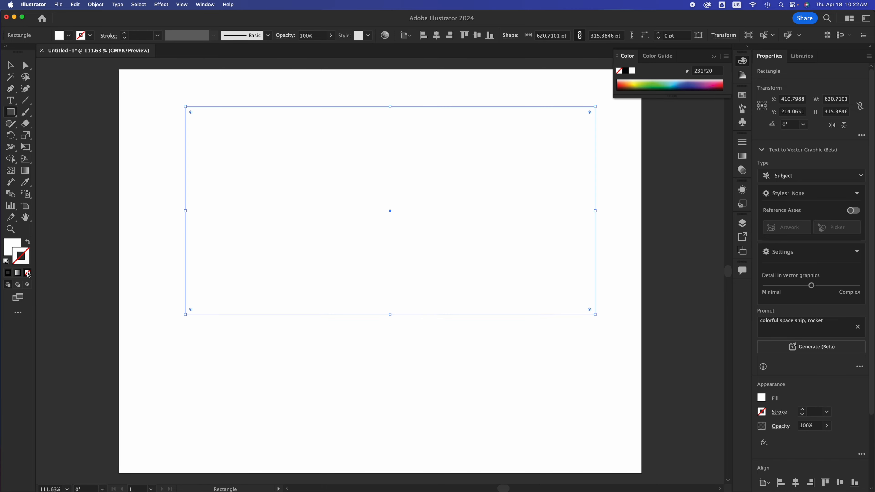
Step: Set the rectangle's fill colour to blue 3399FF in the Color Picker
click(10, 251)
double_click(10, 251)
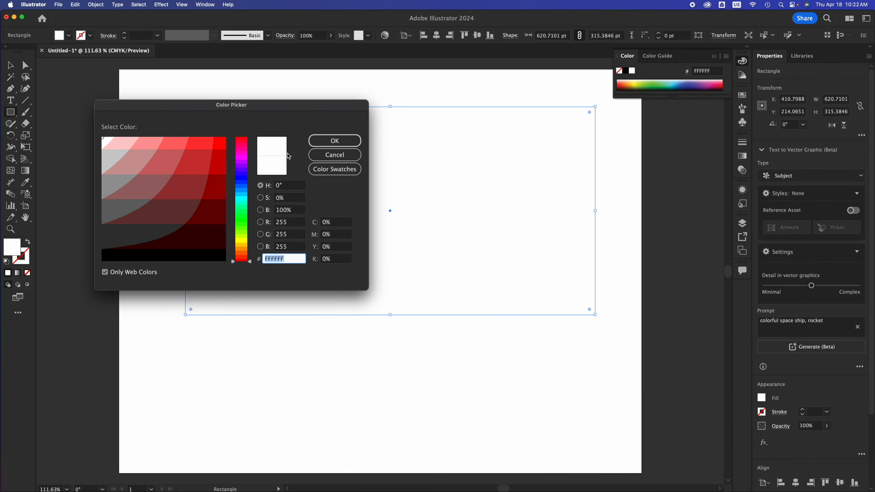
drag(243, 167, 245, 177)
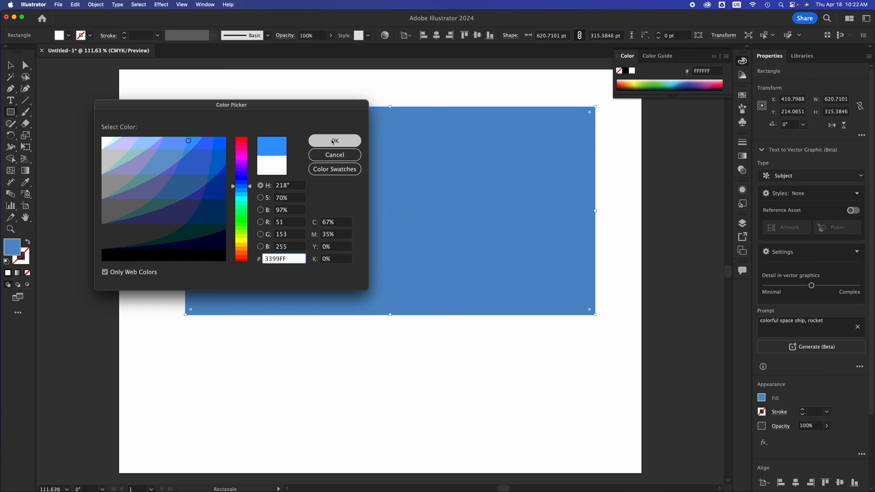
click(332, 141)
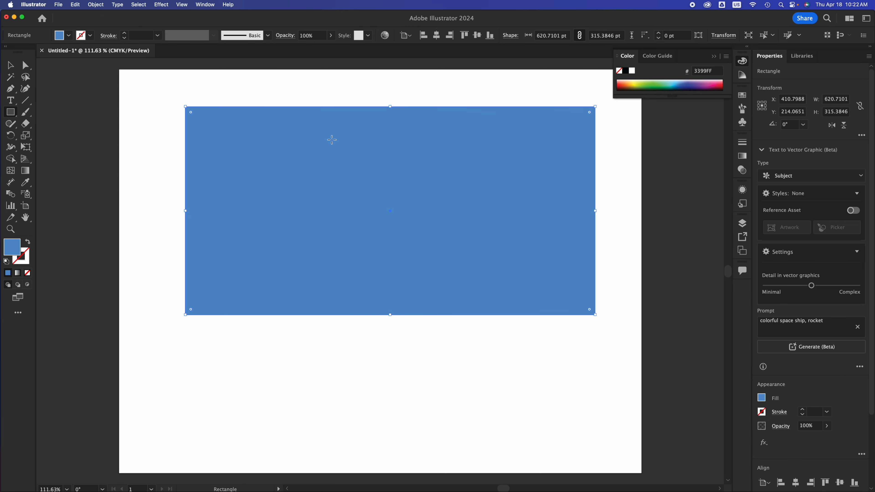
Step: Move the rectangle to the upper left and scale it down to about 330 by 147 pt
click(12, 66)
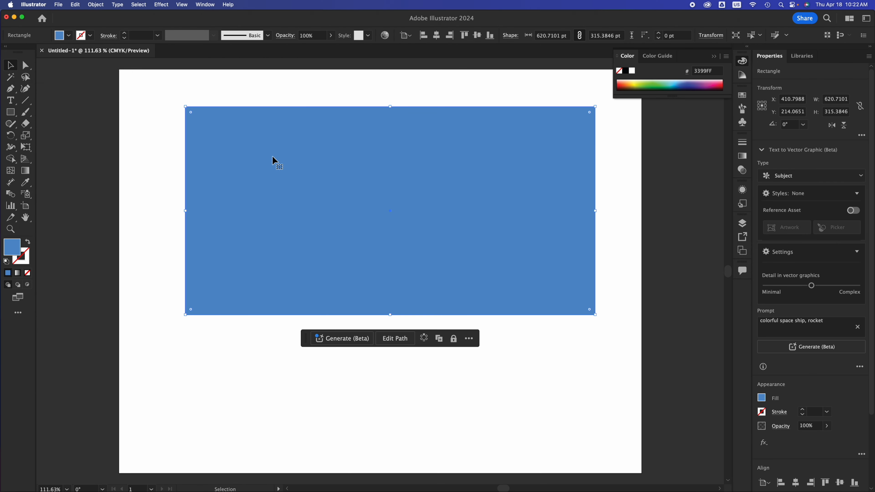
drag(273, 161, 210, 122)
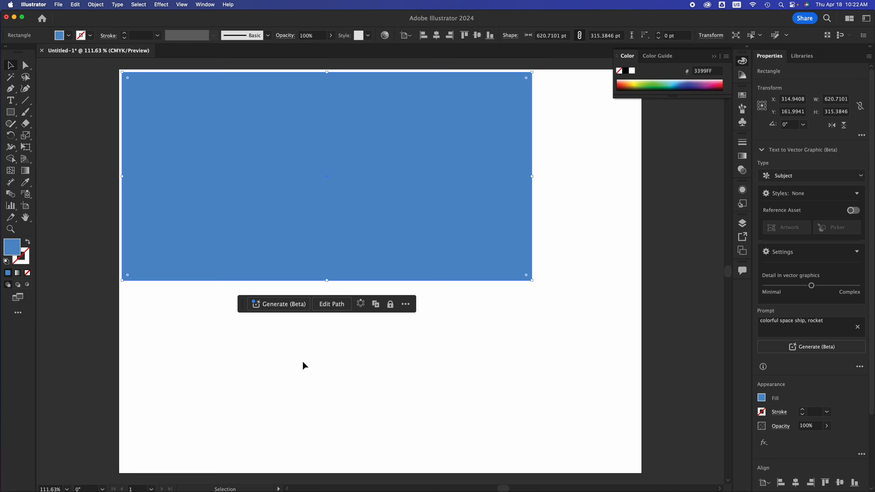
drag(532, 280, 339, 170)
drag(244, 127, 248, 220)
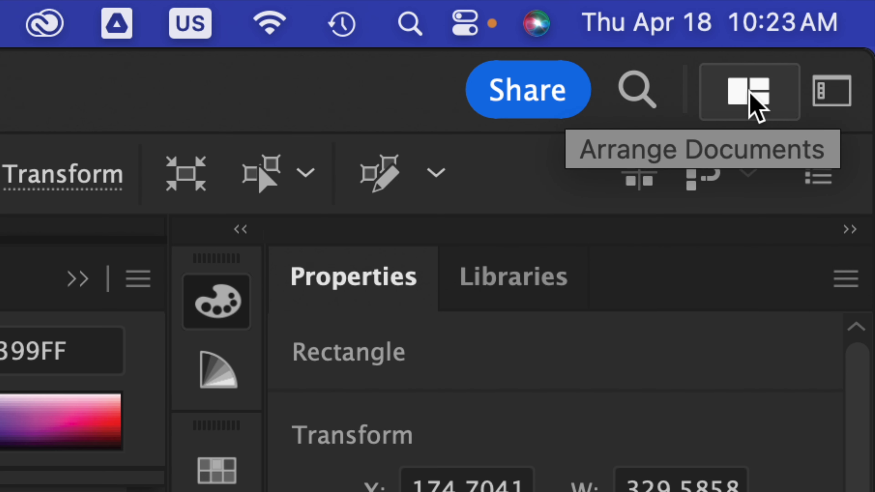
click(841, 111)
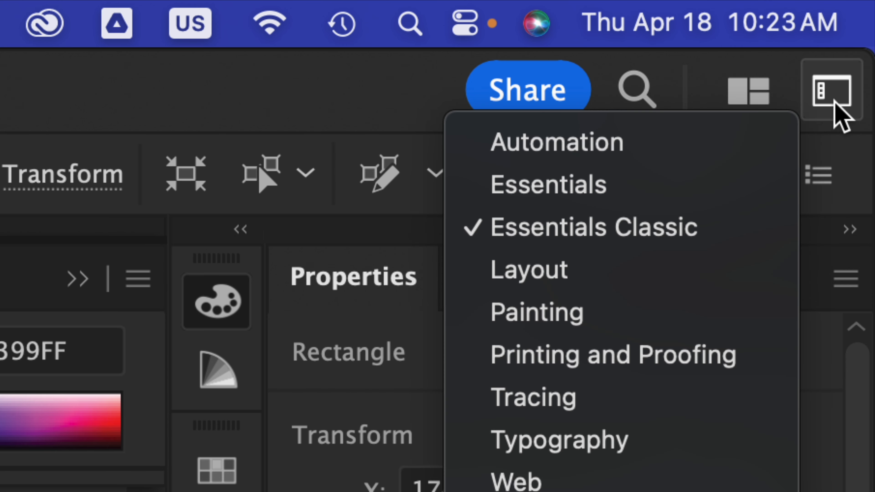
click(540, 237)
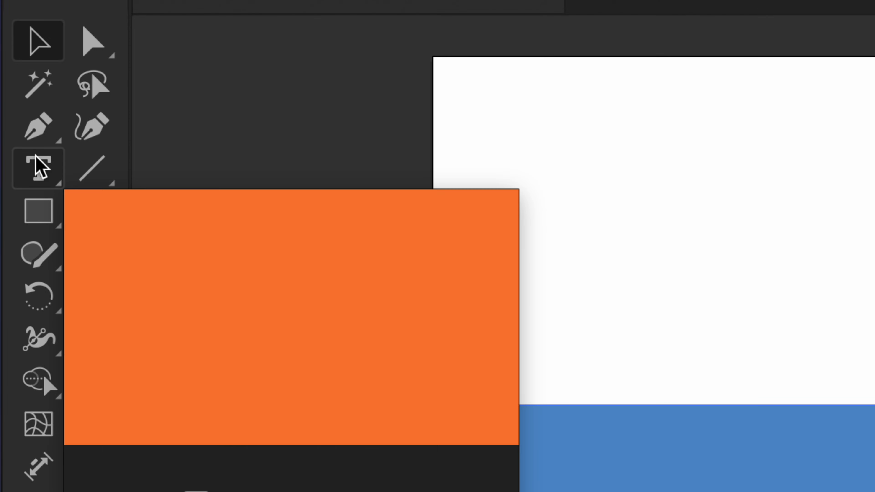
Step: Add a line of point text reading TECH AND DESIGN below the rectangle
click(38, 165)
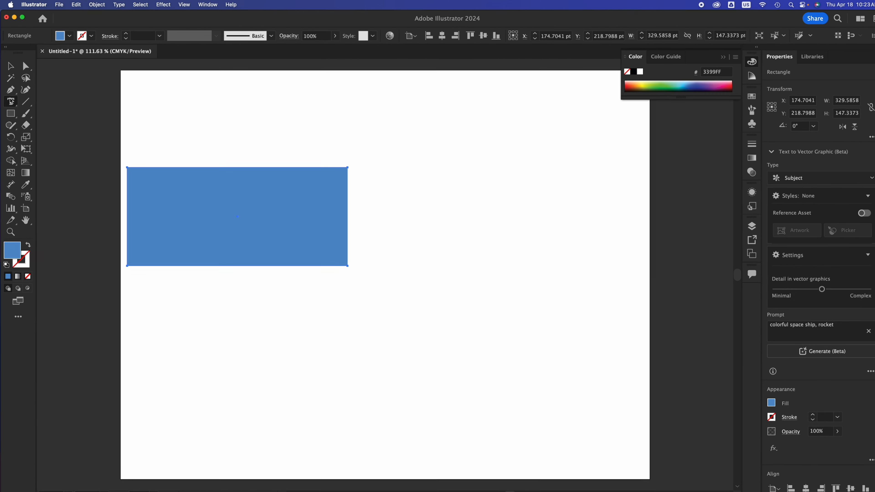
click(282, 310)
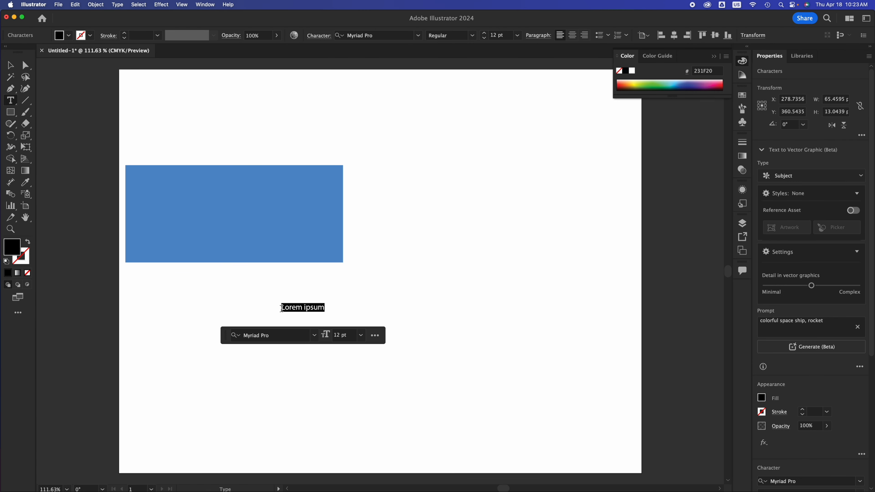
text(TECH AND DESIGN)
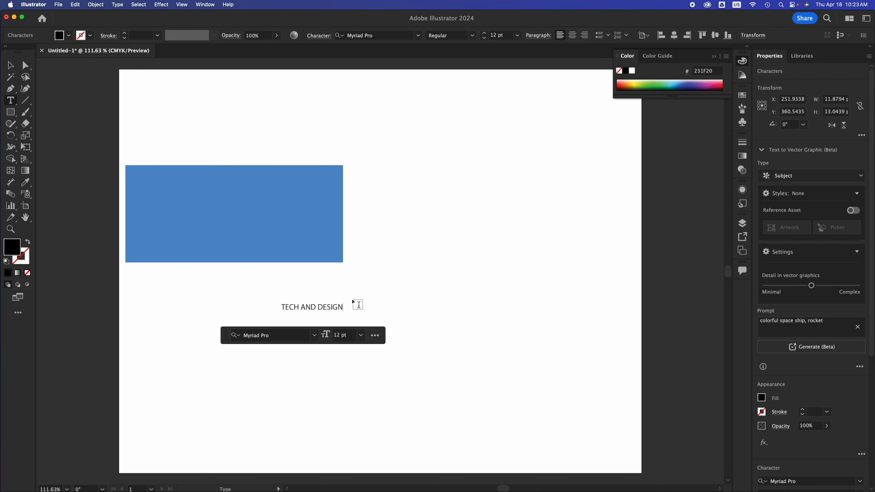
Step: Select all the text and change its font to Bebas Neue Bold
key(super)
key(super+a)
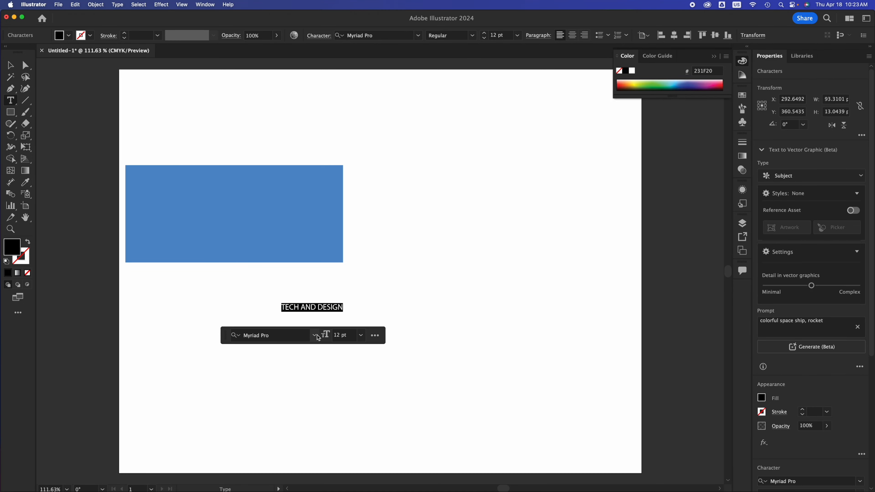
click(268, 335)
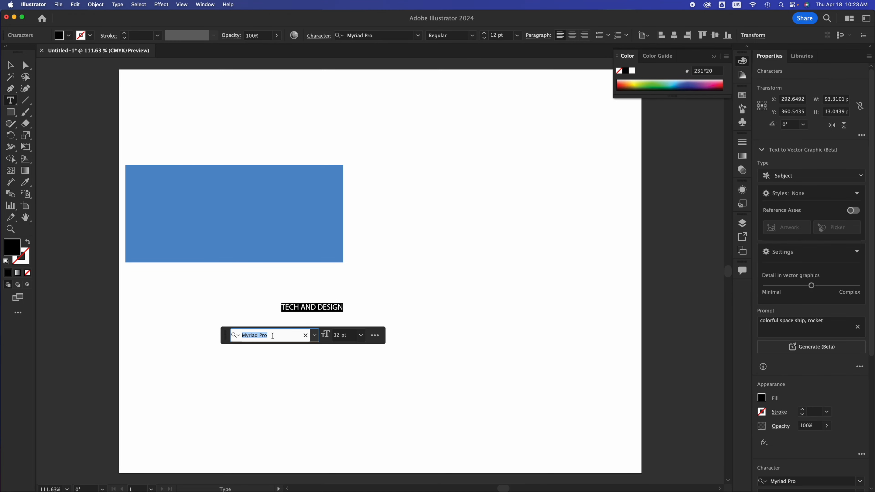
text(bes)
text(b)
key(BackSpace)
key(BackSpace)
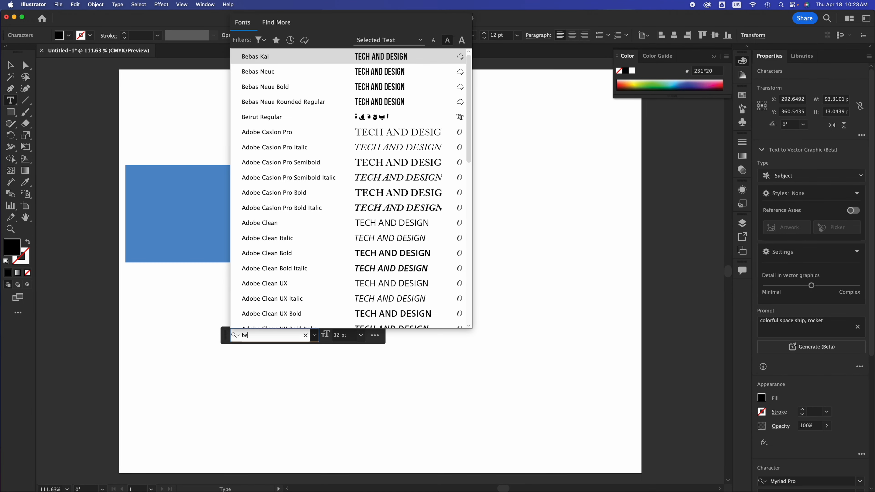
text(bas)
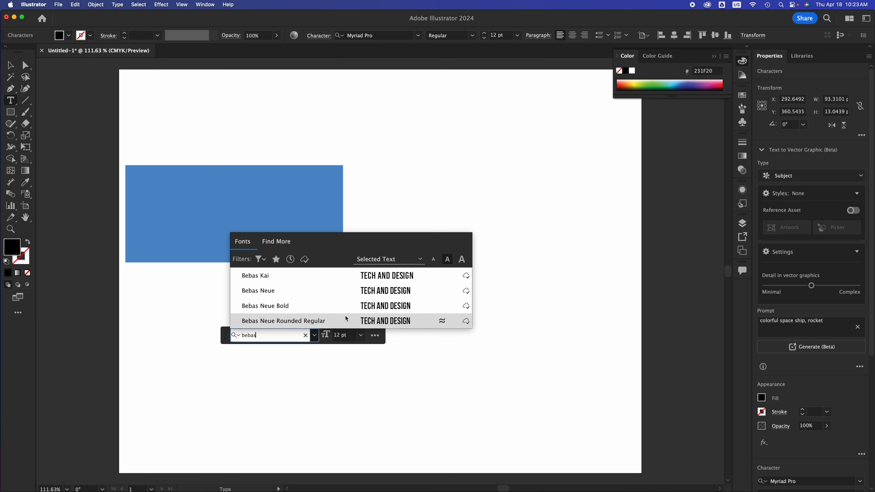
click(396, 310)
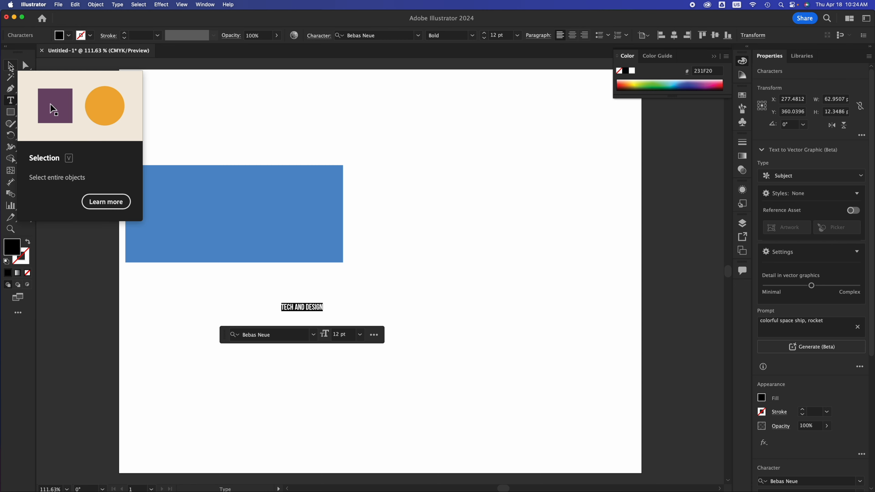
Step: Set the text size to 48 pt
click(360, 335)
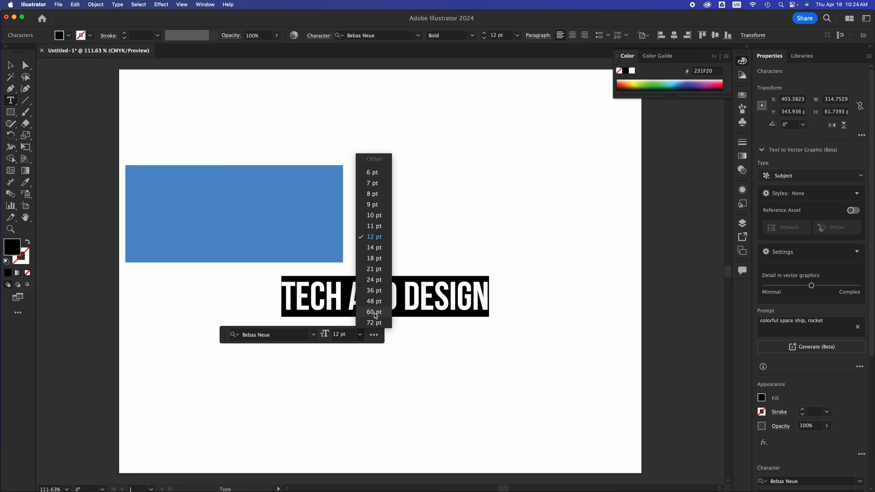
click(374, 302)
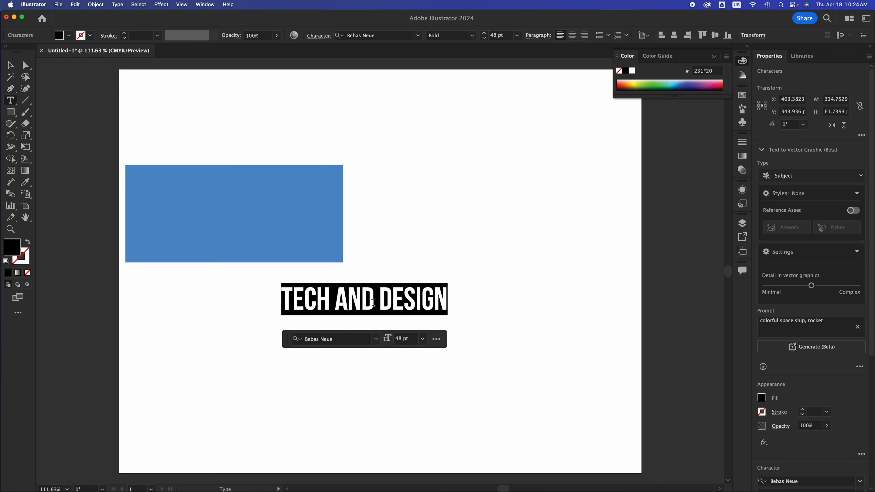
click(11, 64)
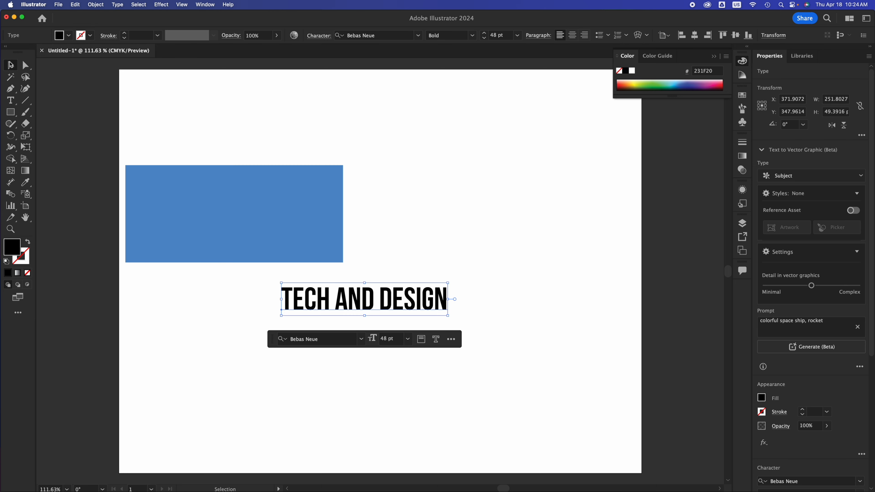
Step: Move the text block slightly left and down beneath the rectangle
click(434, 265)
click(440, 299)
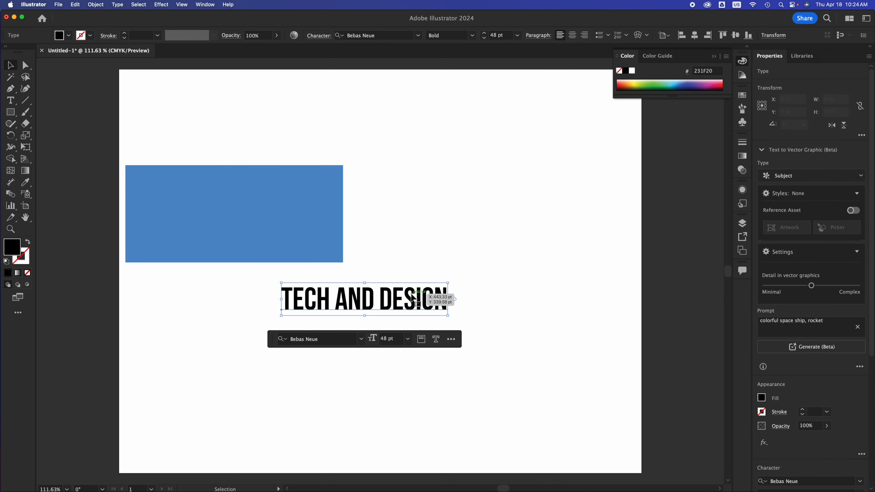
drag(439, 298, 384, 304)
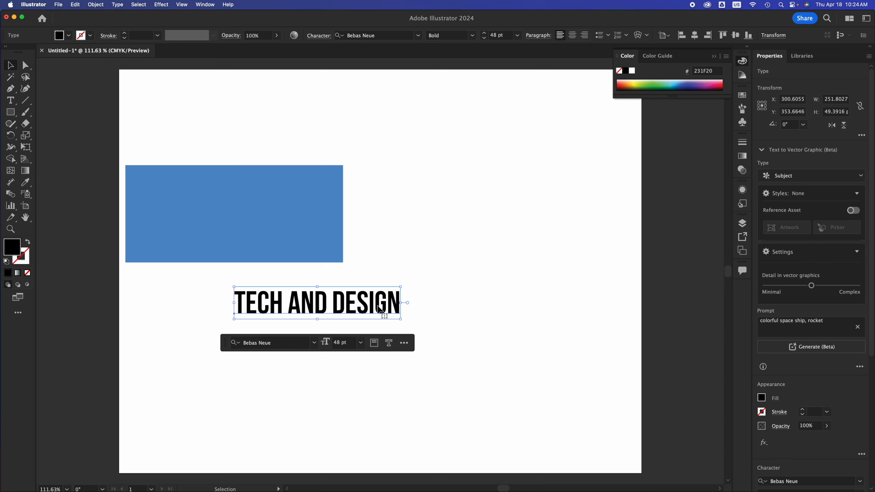
Step: Place the text cursor between AND and DESIGN and switch to the Typography workspace
double_click(324, 305)
click(358, 302)
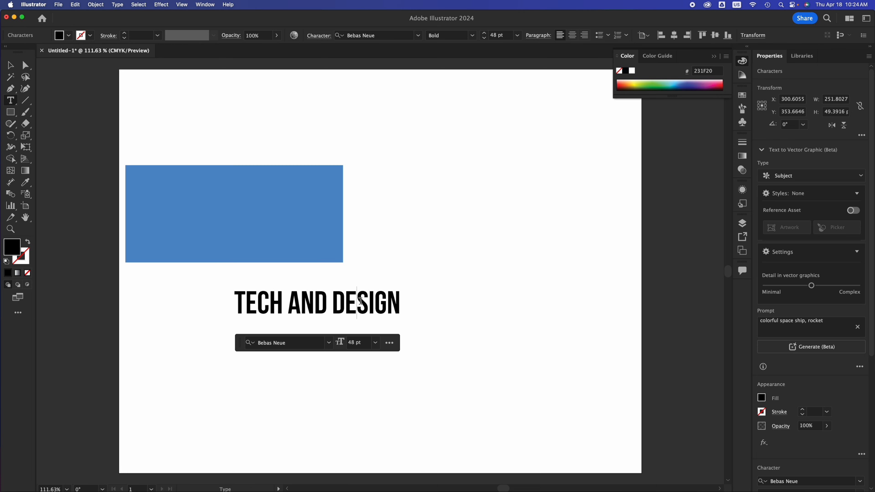
click(368, 304)
click(866, 19)
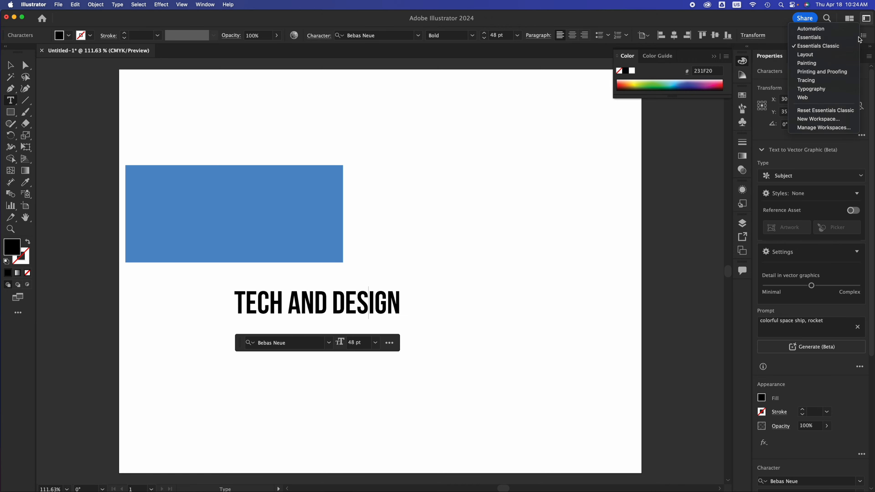
click(819, 88)
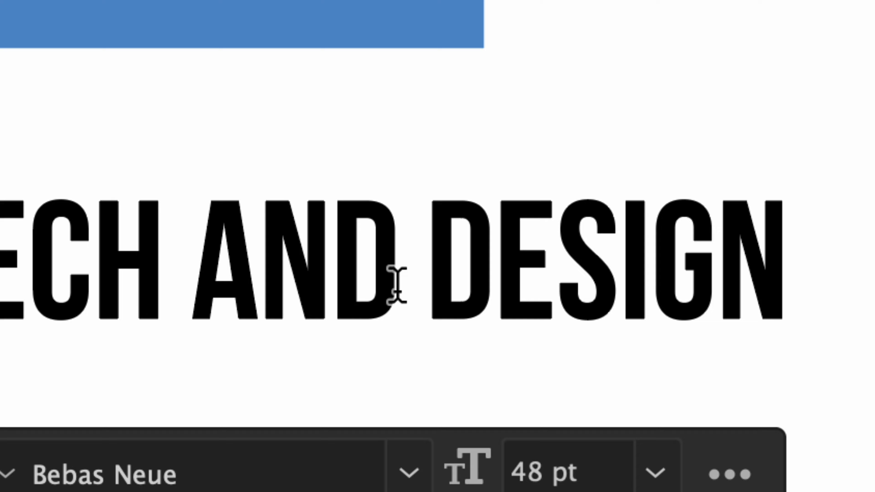
Step: Set the kerning between AND and DESIGN to -200
click(416, 291)
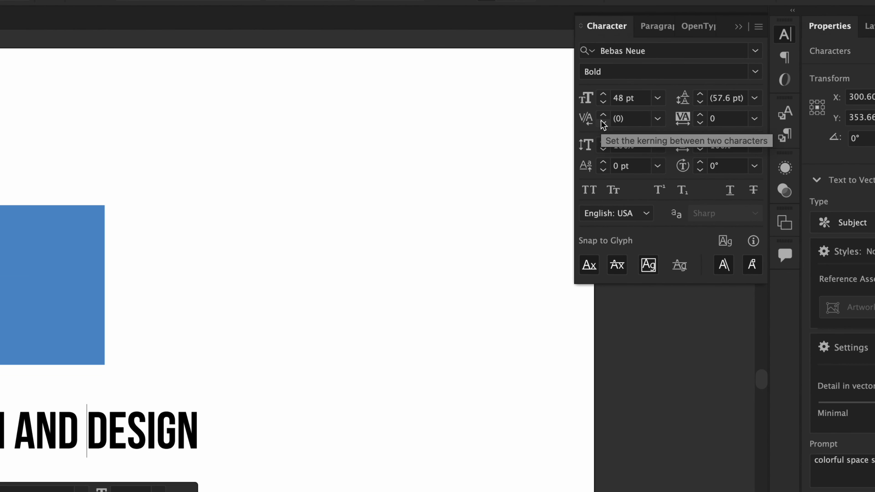
click(603, 123)
click(603, 123)
click(603, 122)
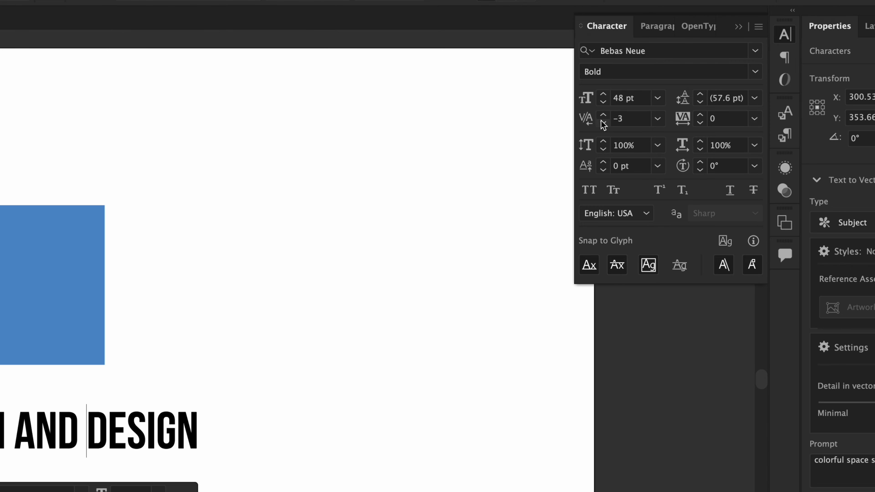
click(602, 122)
click(602, 122)
click(602, 121)
click(603, 121)
click(603, 122)
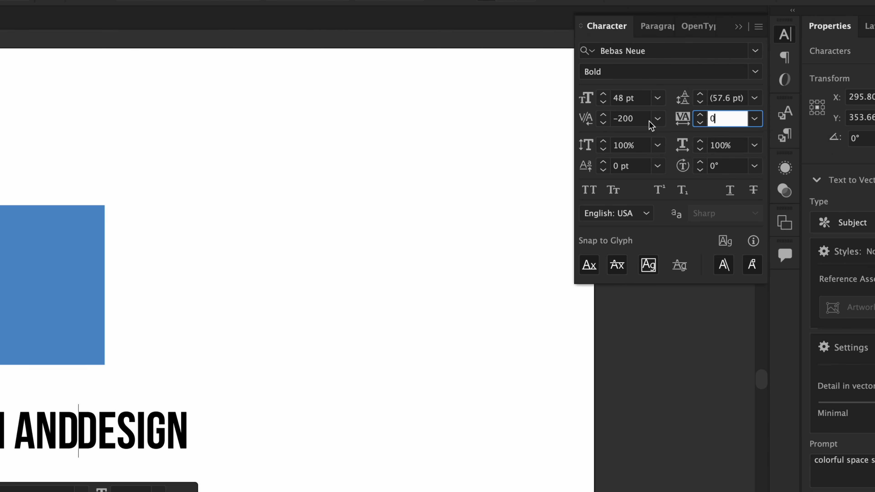
click(642, 119)
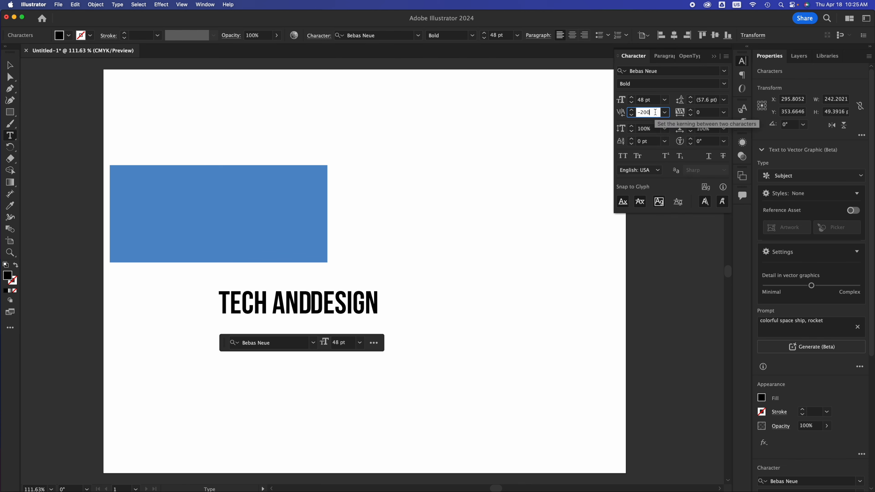
Step: Set the kerning between AND and DESIGN to -20
key(BackSpace)
key(BackSpace)
text(20)
key(Tab)
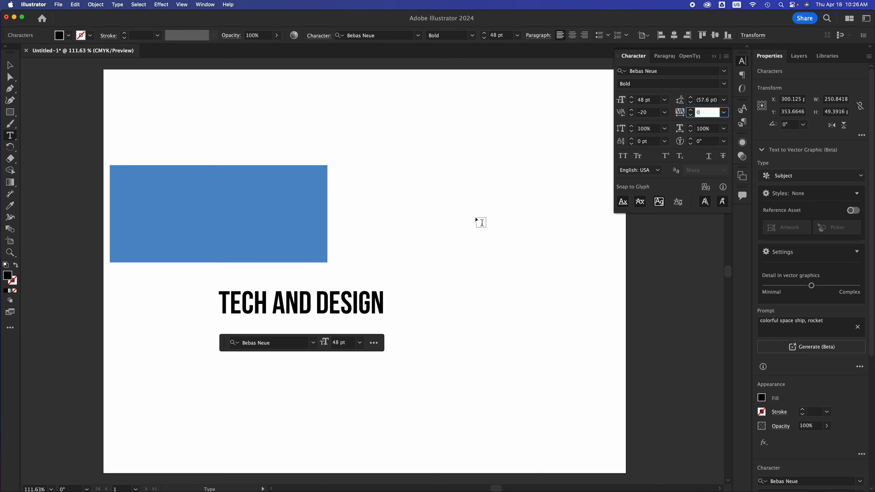
Step: Move the whole text block to the left beneath the rectangle
click(13, 67)
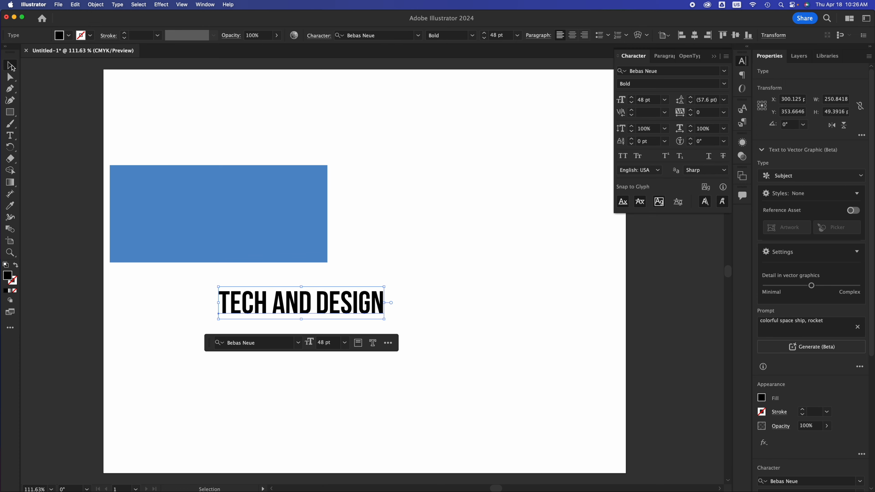
drag(359, 305, 301, 305)
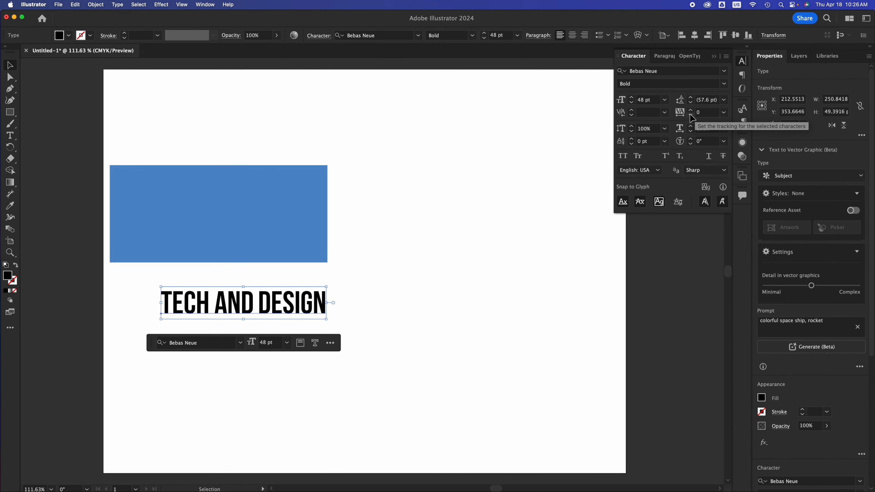
Step: Try tracking values of -200 and 200 on the whole text block
click(713, 113)
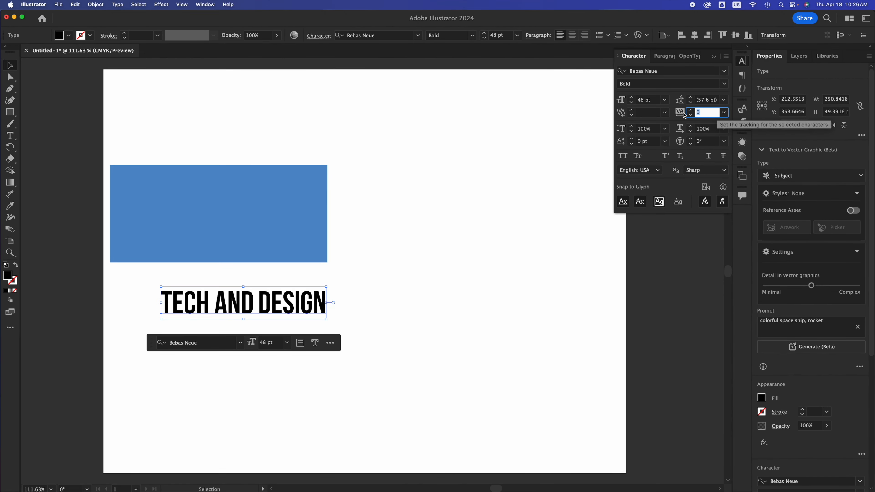
text(-200)
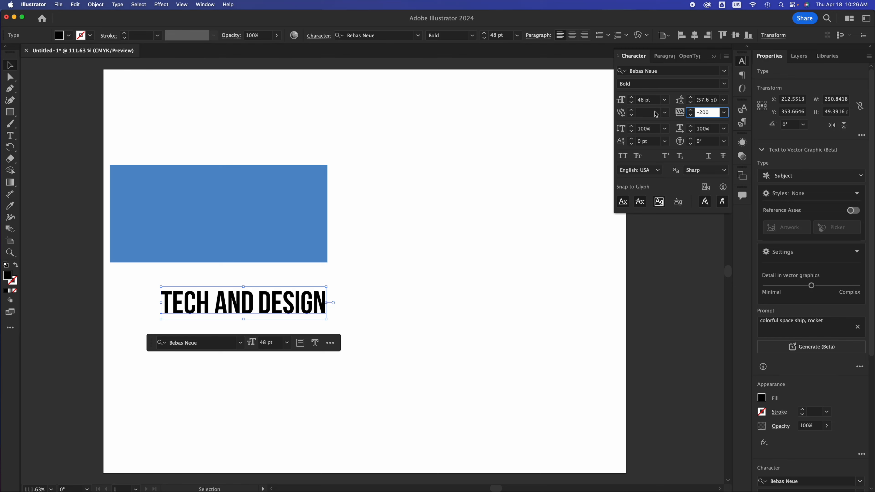
click(653, 112)
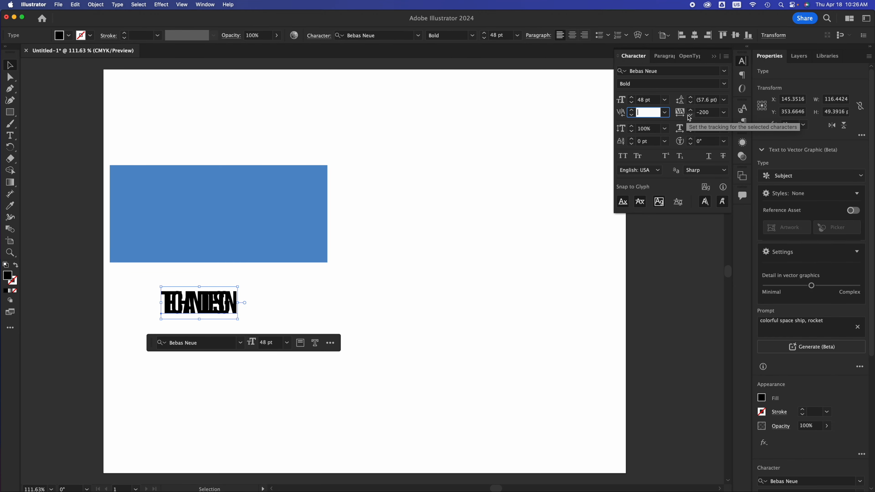
click(705, 113)
text(2)
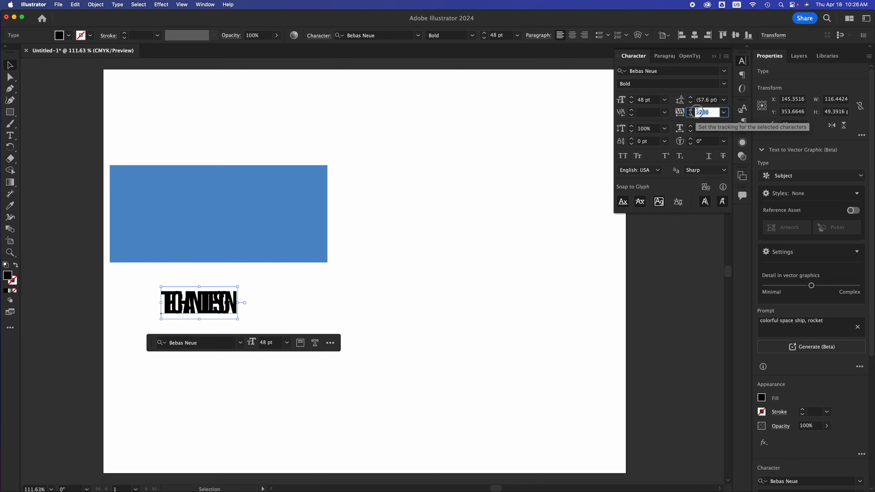
text(00)
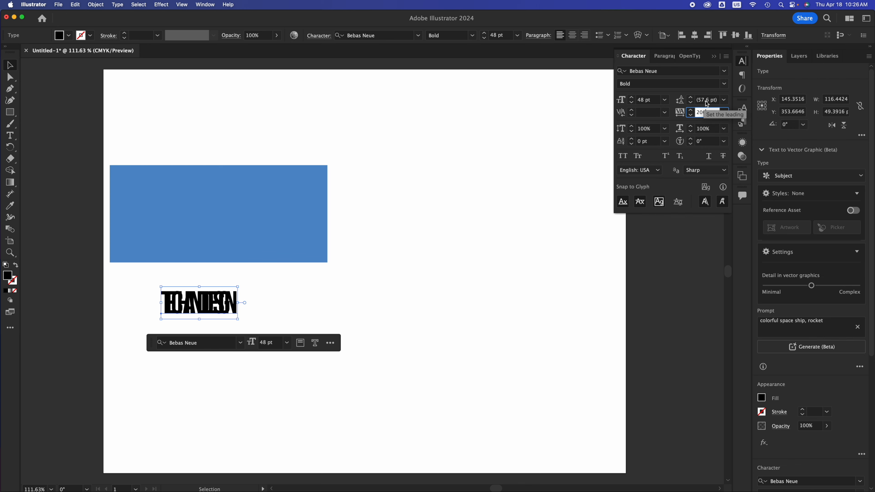
click(705, 100)
Step: Set the text tracking to 100 and move the text block down and left
click(705, 112)
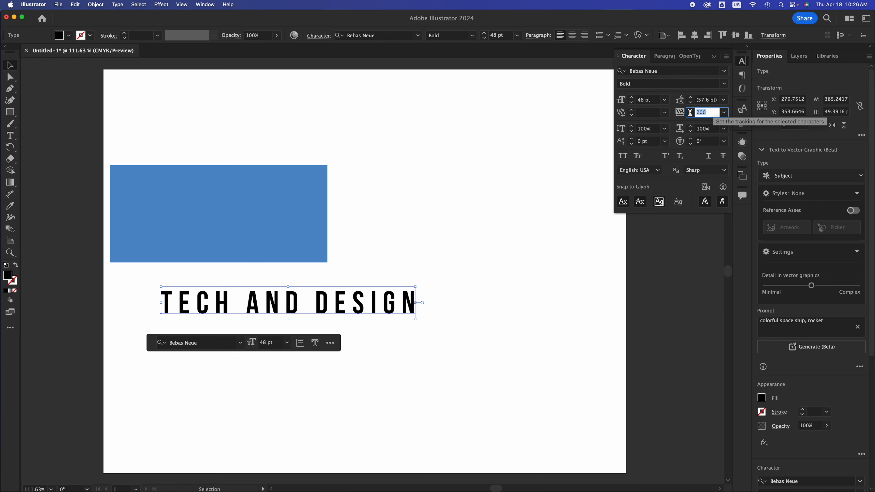
text(1)
drag(320, 310, 289, 347)
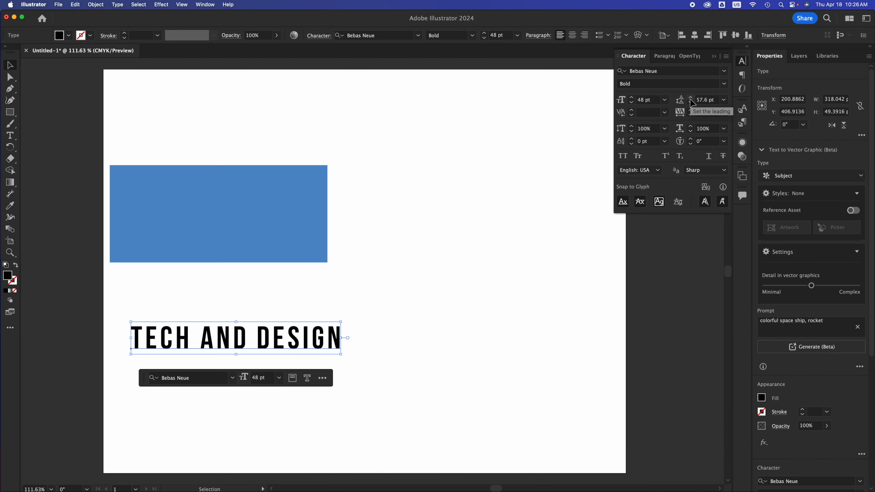
Step: Enlarge the blue rectangle rightward and downward and shift the text block to the right
click(363, 327)
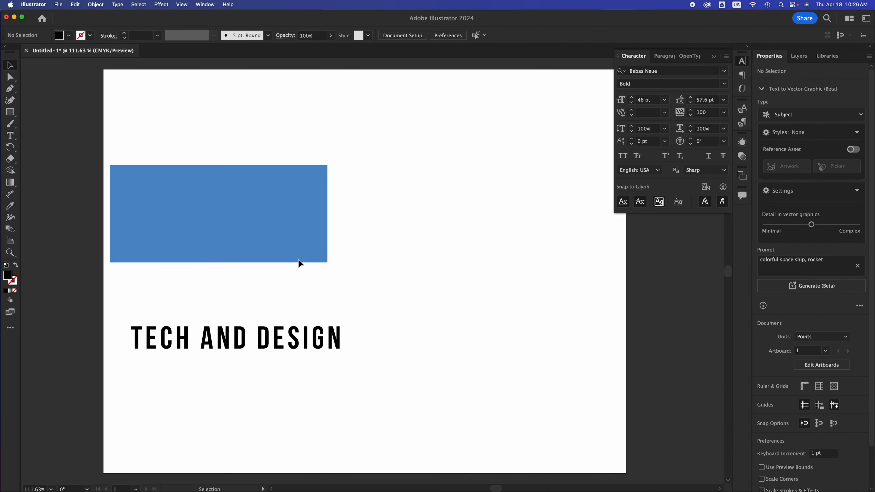
click(298, 262)
drag(328, 263, 412, 281)
click(336, 336)
drag(281, 339, 337, 340)
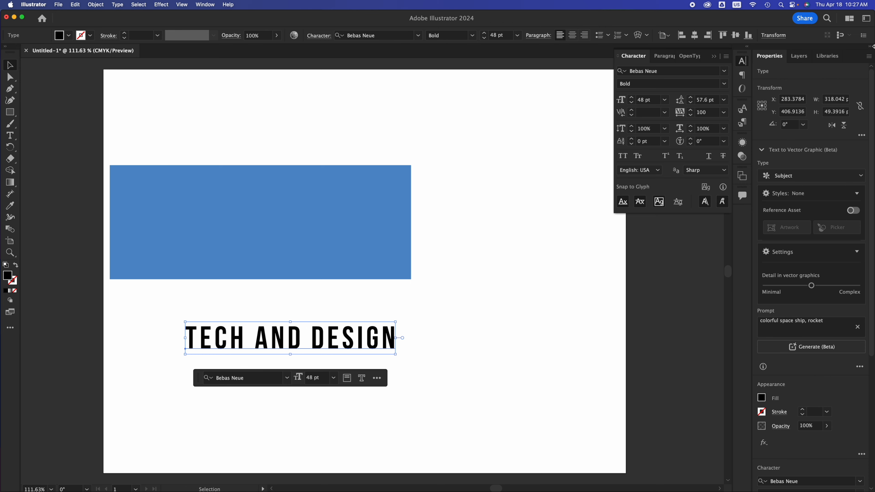
Step: Switch to the Essentials workspace
click(866, 18)
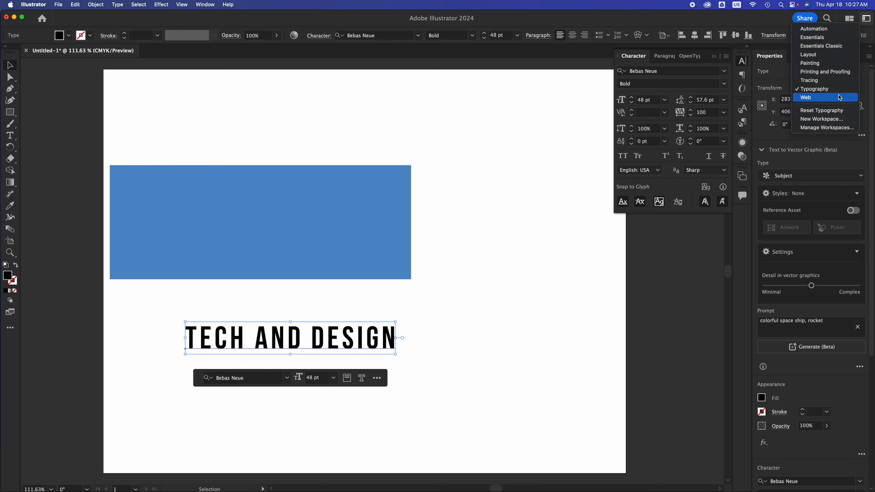
click(840, 48)
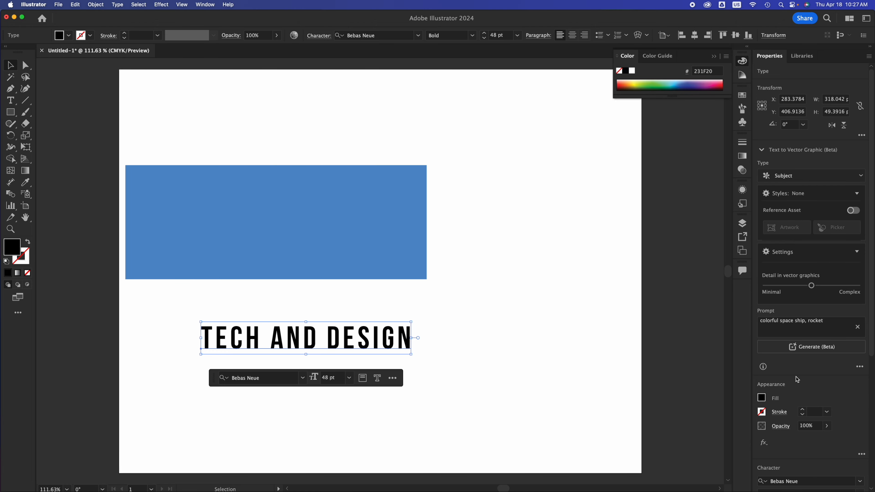
Step: Convert the TECH AND DESIGN text to outlines
scroll(797, 379, down, 5)
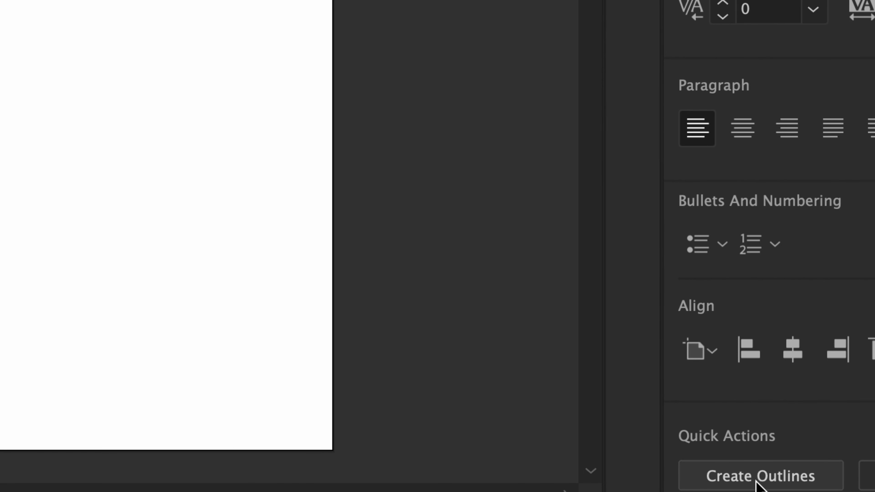
click(754, 483)
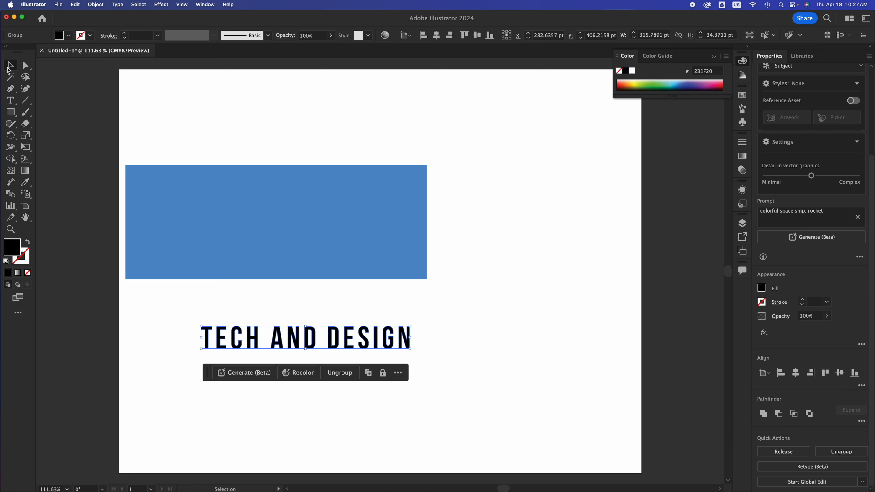
Step: Move the outlined text up onto the blue rectangle
click(447, 327)
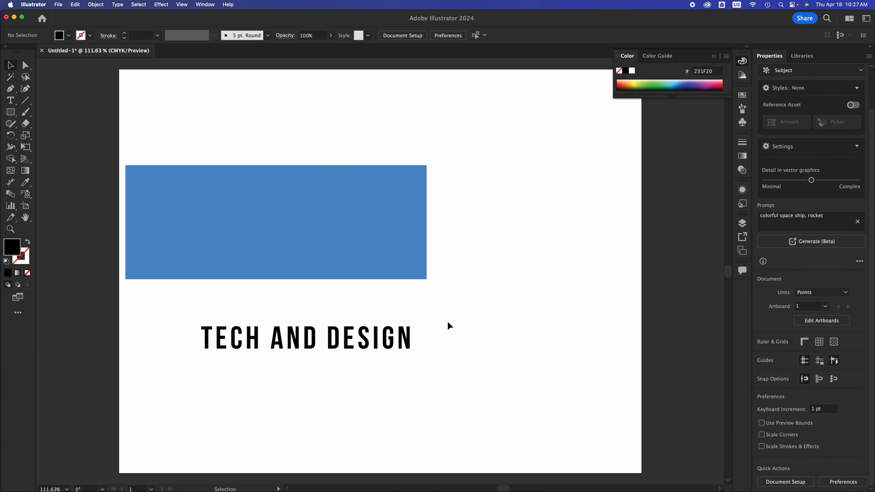
click(391, 336)
drag(391, 336, 366, 341)
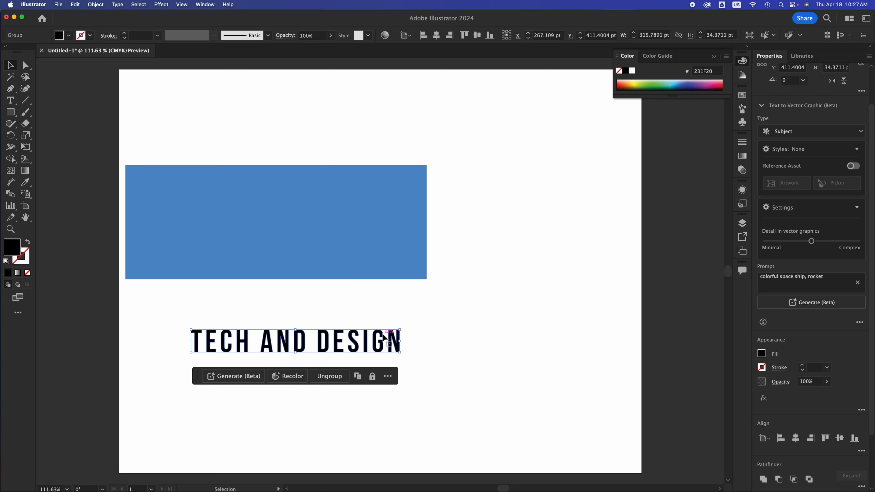
drag(383, 337, 351, 213)
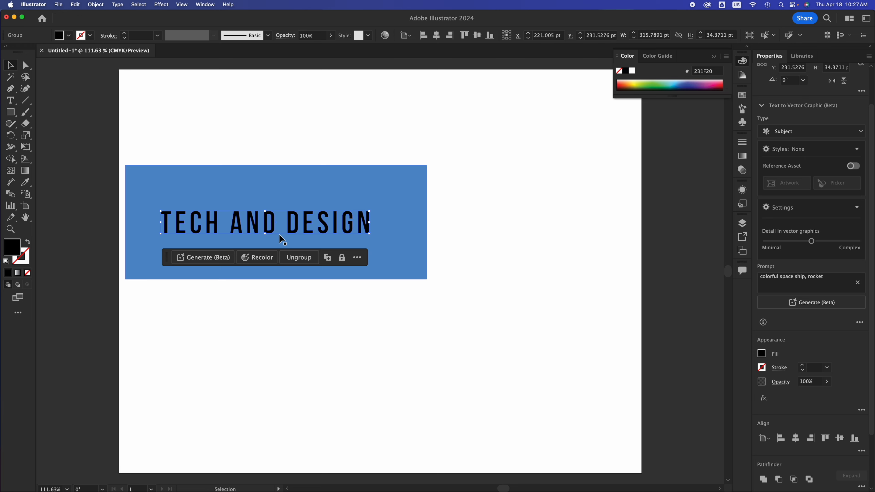
Step: Stretch the outlined text vertically and undo the stretch
drag(265, 234, 264, 386)
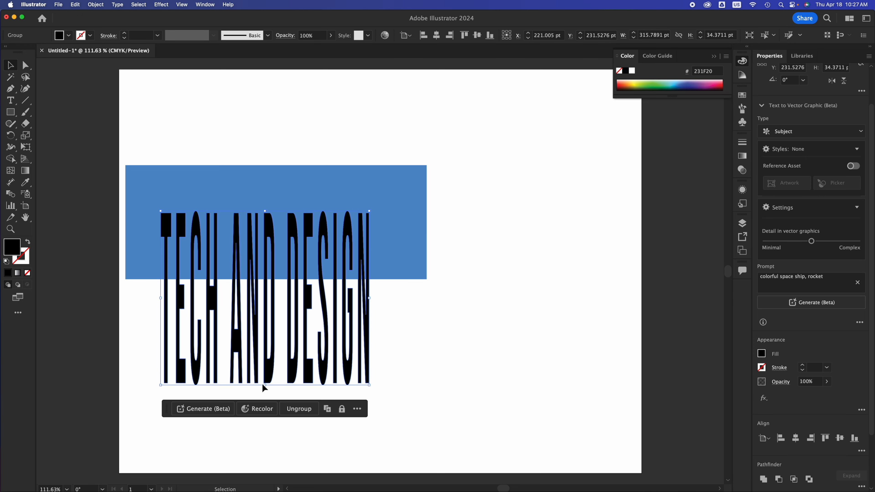
key(super+z)
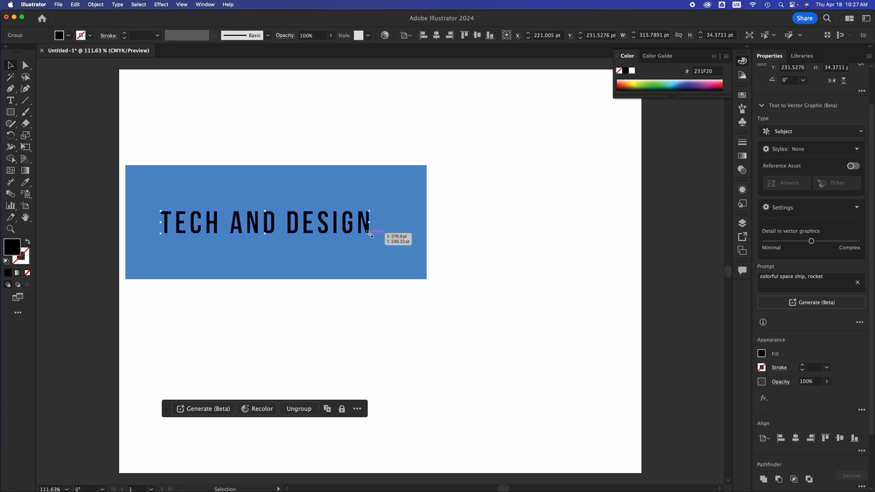
Step: Scale the outlined text up to about 457 pt wide
drag(369, 234, 463, 298)
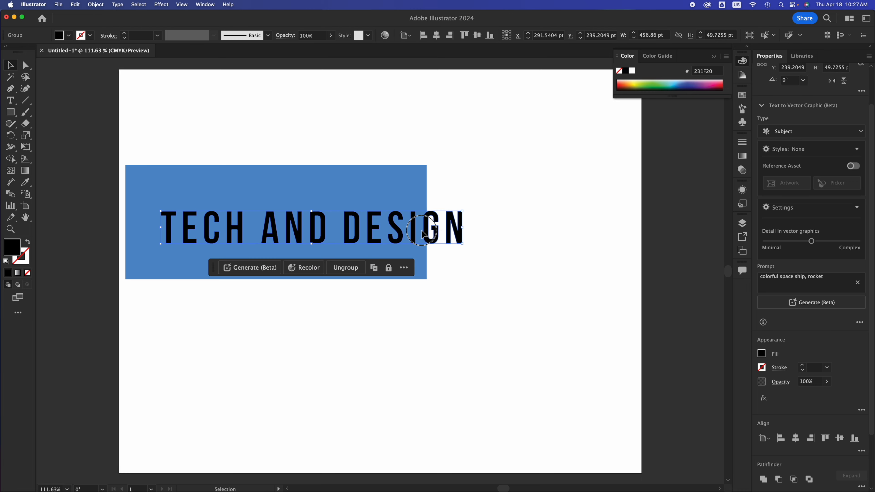
shift+click(414, 217)
click(481, 225)
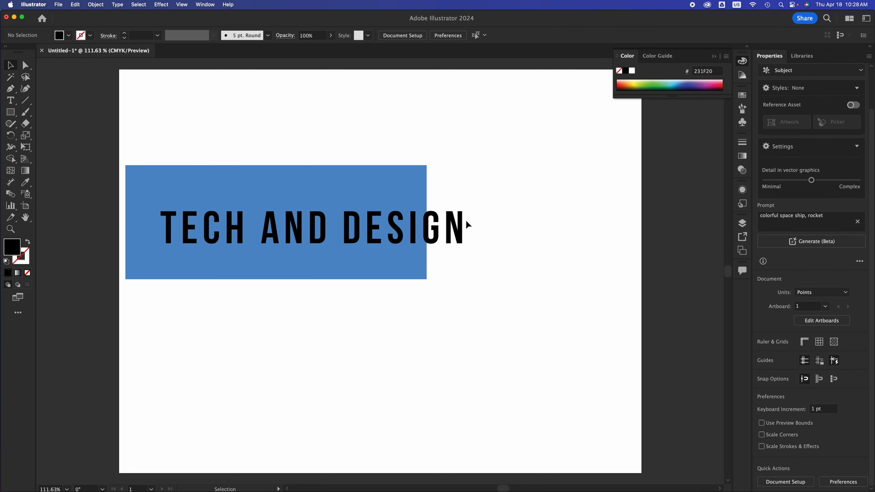
Step: Widen the blue rectangle to about 531 pt and center the outlined text on it
click(463, 226)
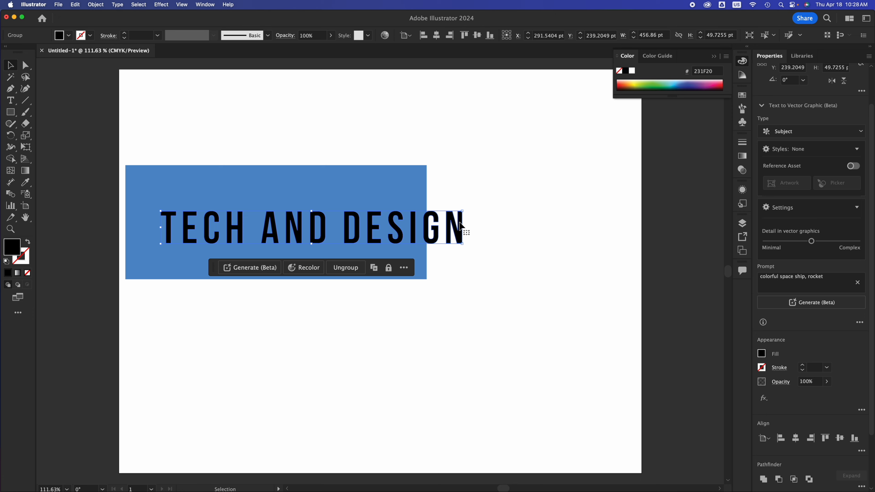
drag(458, 226, 476, 213)
click(425, 230)
click(431, 233)
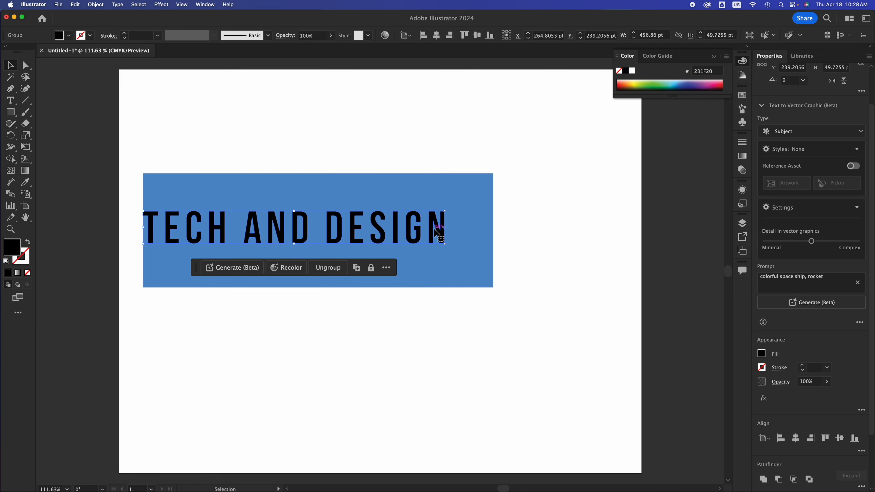
drag(435, 234, 458, 238)
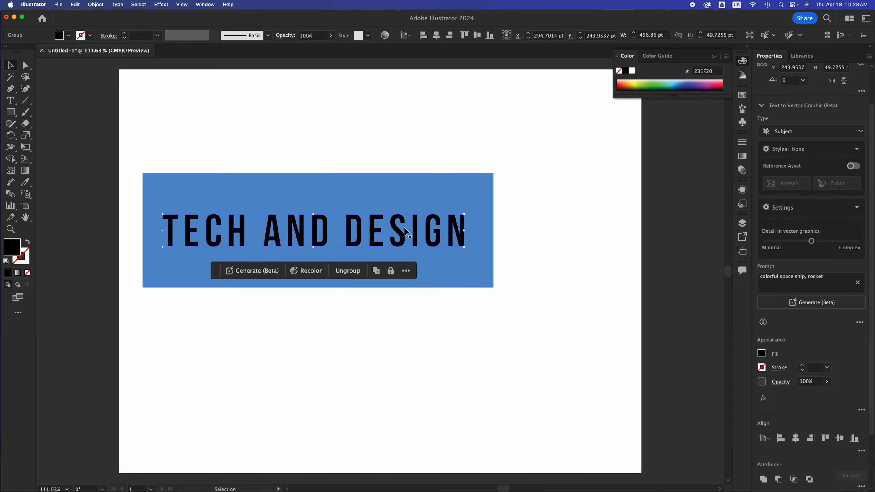
Step: Select the rectangle and outlined text together and subtract the text from the rectangle with Minus Front
click(485, 228)
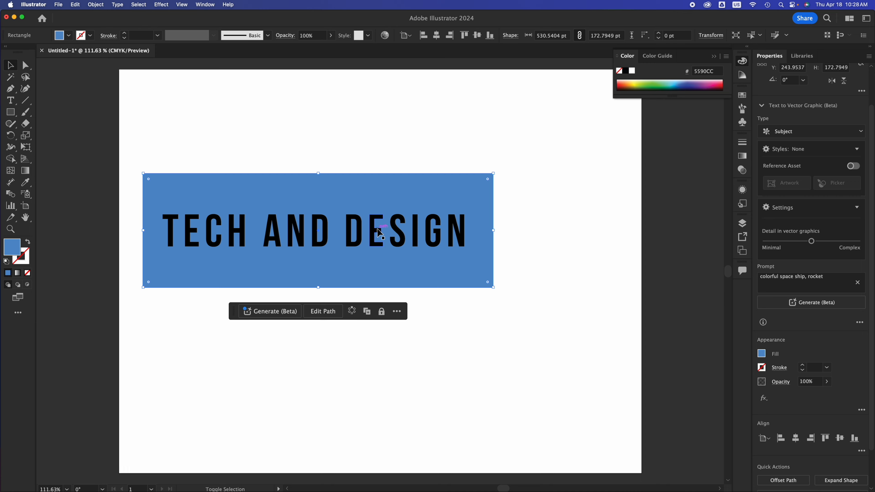
drag(551, 160, 270, 341)
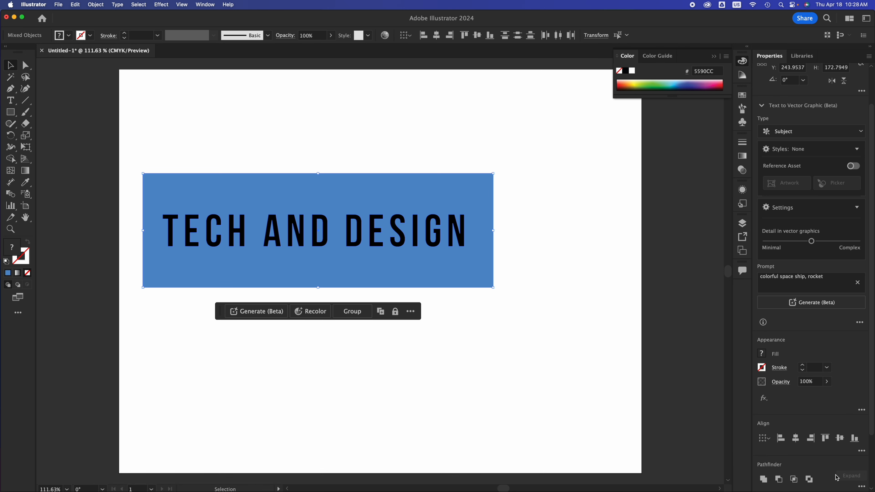
scroll(837, 478, down, 3)
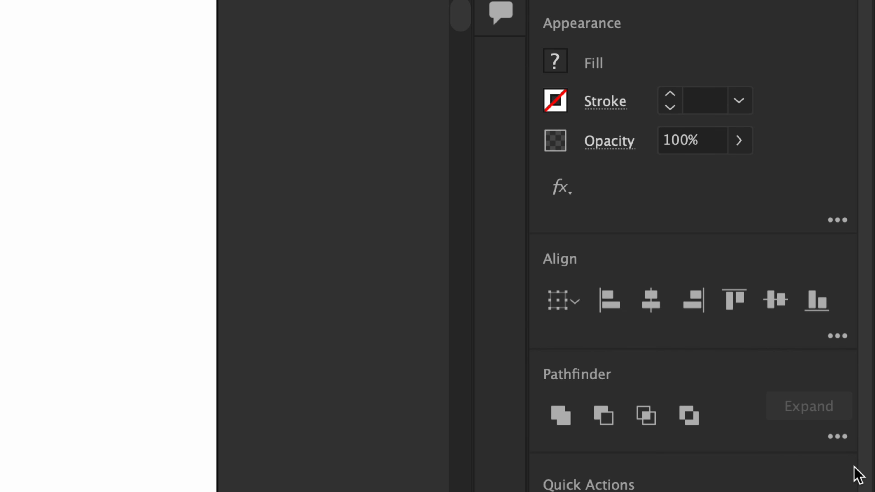
scroll(854, 475, down, 3)
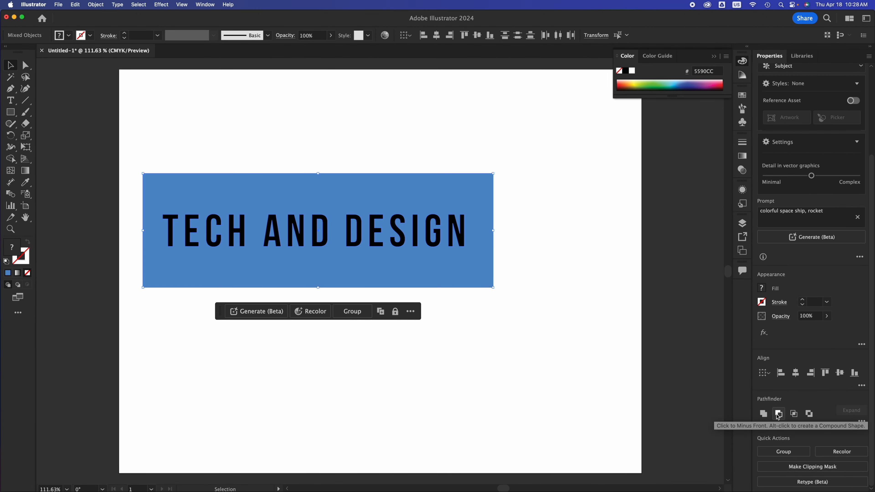
click(778, 417)
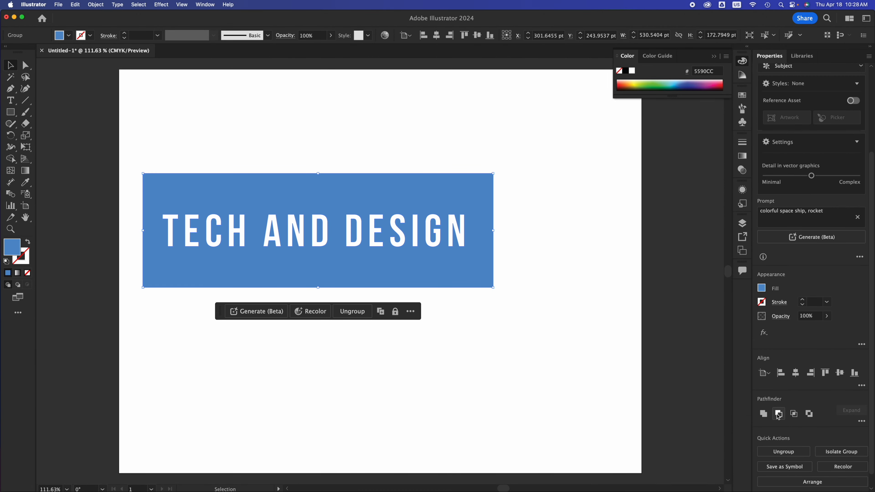
Step: Move the cut-out rectangle group slightly down and to the right
click(543, 357)
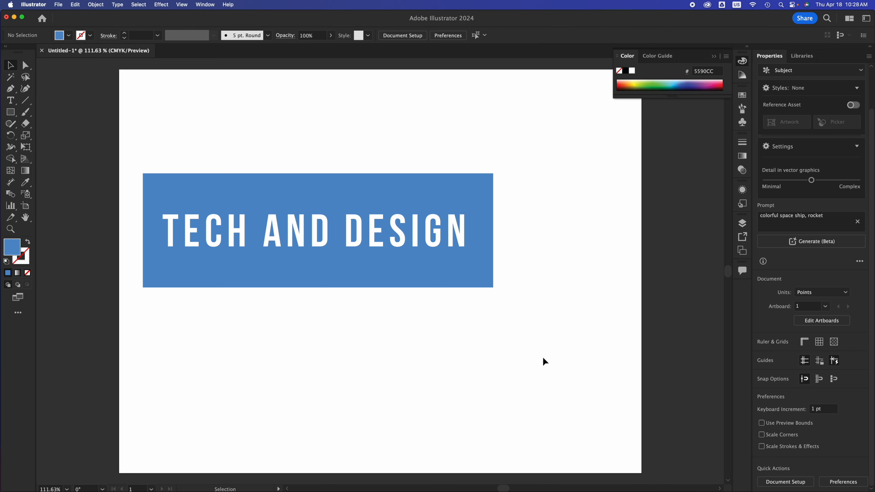
click(457, 265)
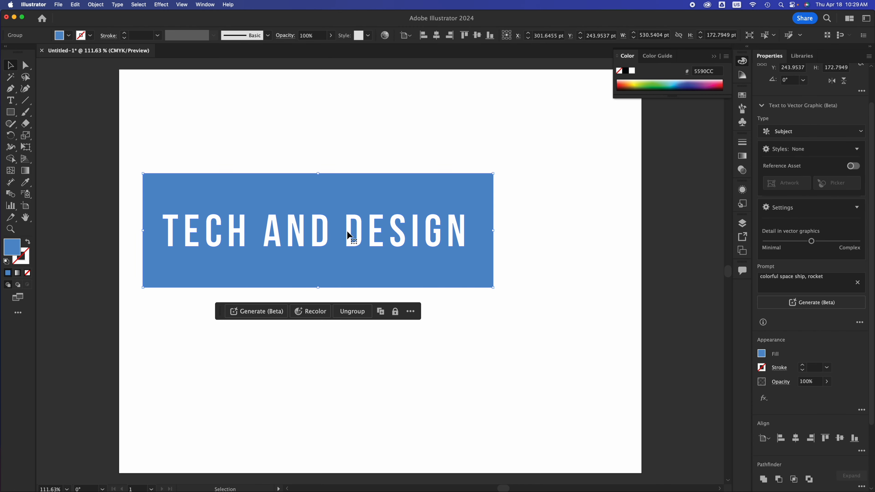
drag(362, 196, 247, 211)
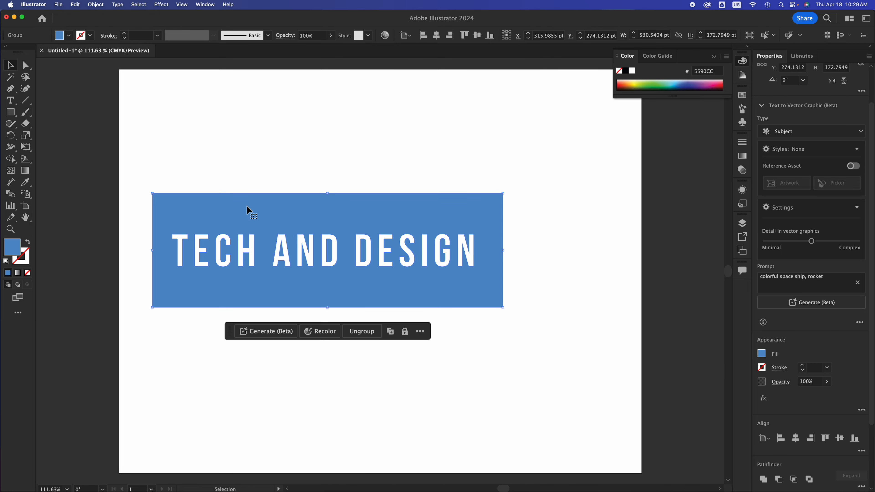
click(21, 249)
click(17, 249)
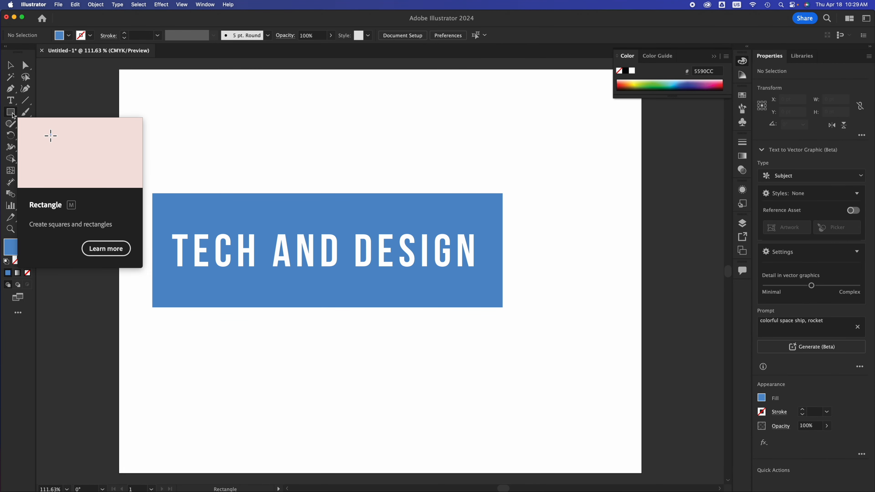
Step: Draw a circle about 305 pt across over the logo and fill it with pink #CC6699
drag(10, 112, 52, 135)
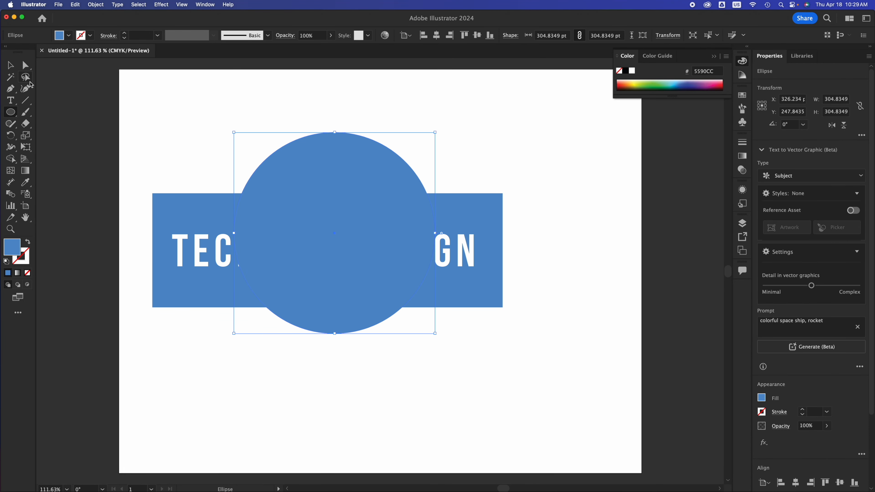
double_click(14, 251)
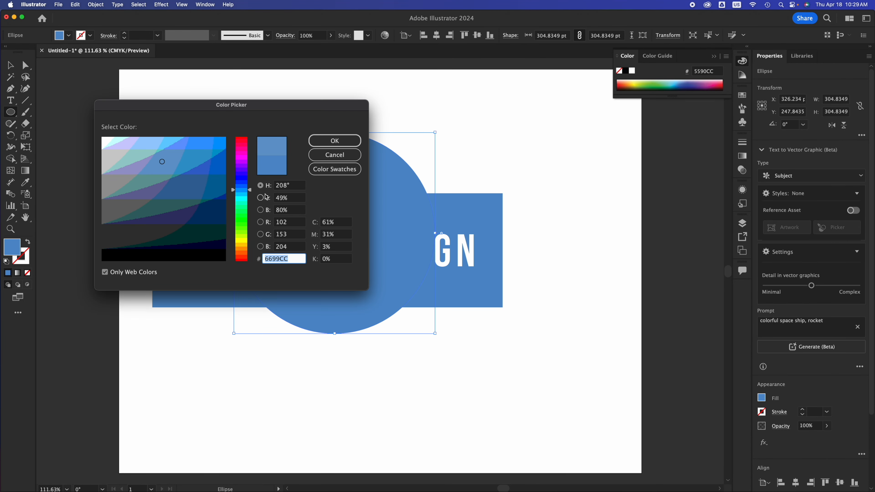
click(246, 152)
click(335, 140)
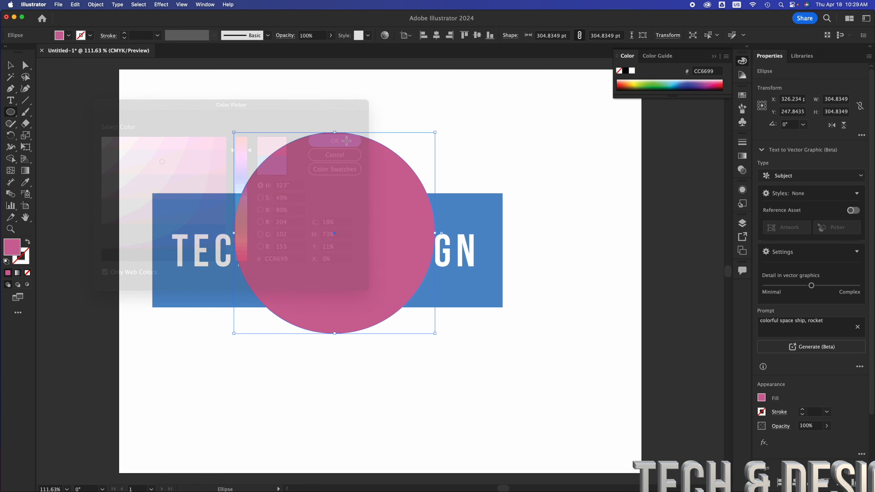
Step: Nudge the pink circle slightly down and left so it sits centered over the rectangle
click(595, 202)
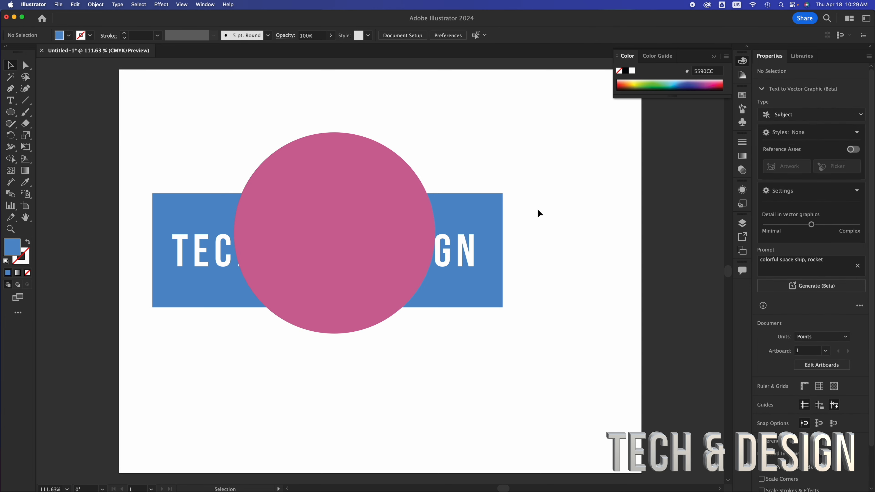
click(474, 216)
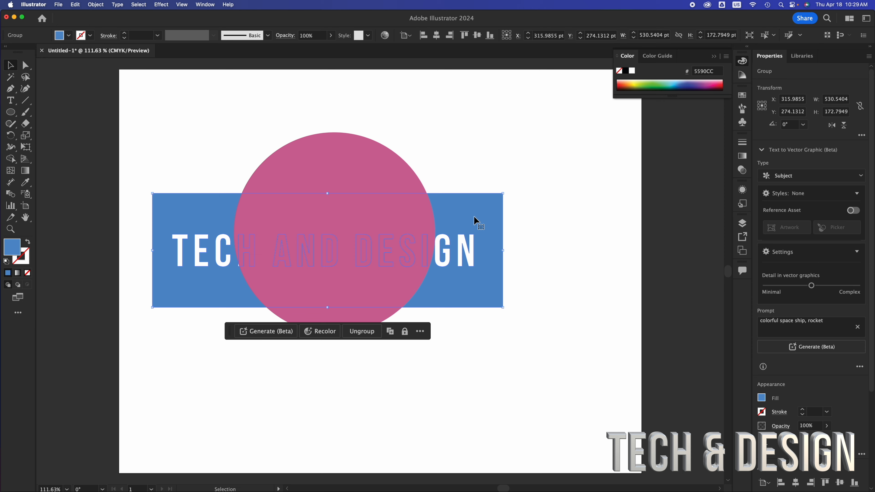
click(373, 176)
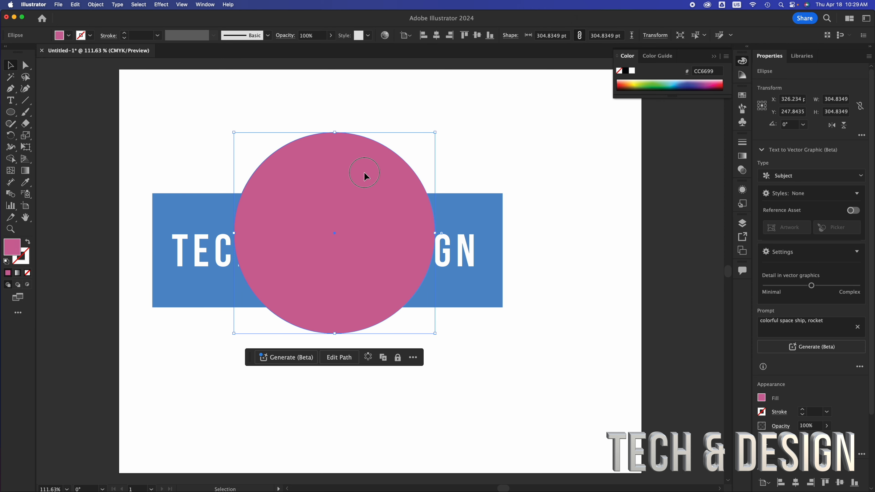
drag(371, 172, 368, 173)
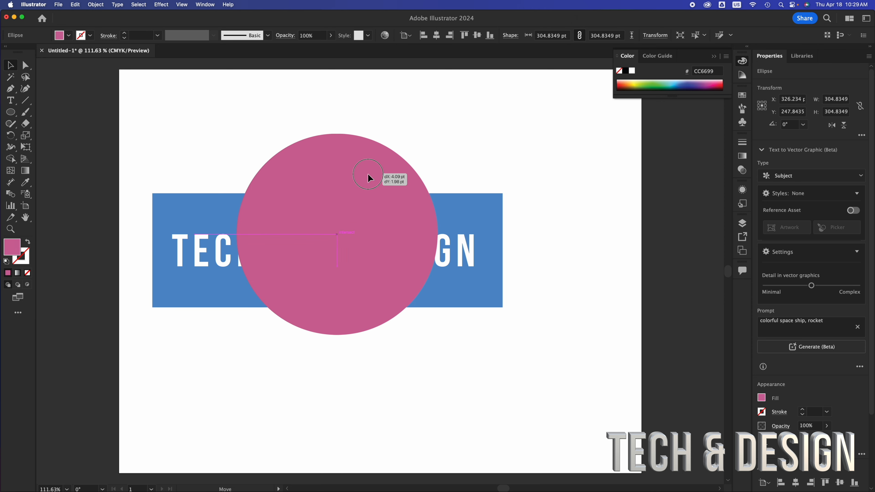
drag(368, 174, 359, 187)
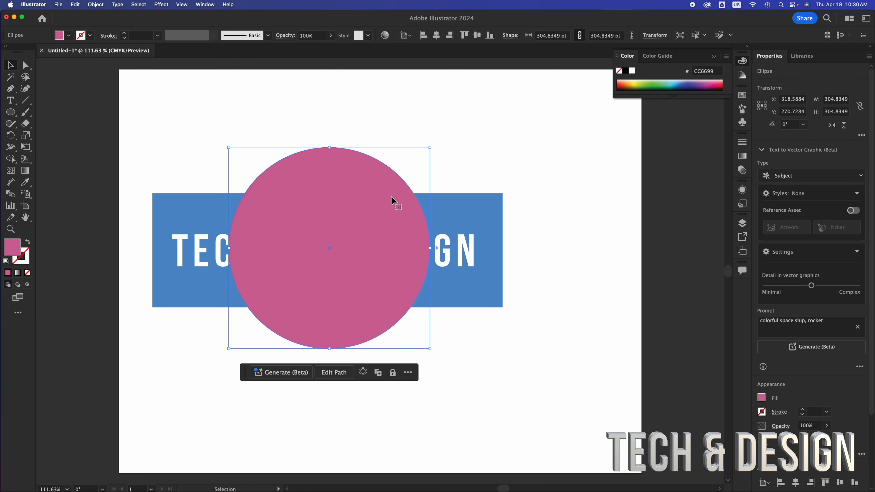
click(450, 210)
click(301, 170)
drag(323, 174, 327, 181)
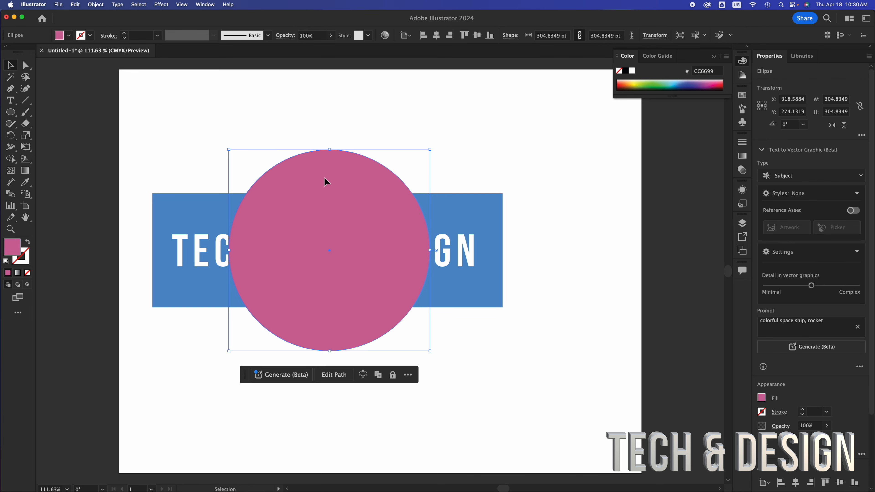
Step: Send the pink circle backward so it sits behind the blue rectangle
right_click(326, 181)
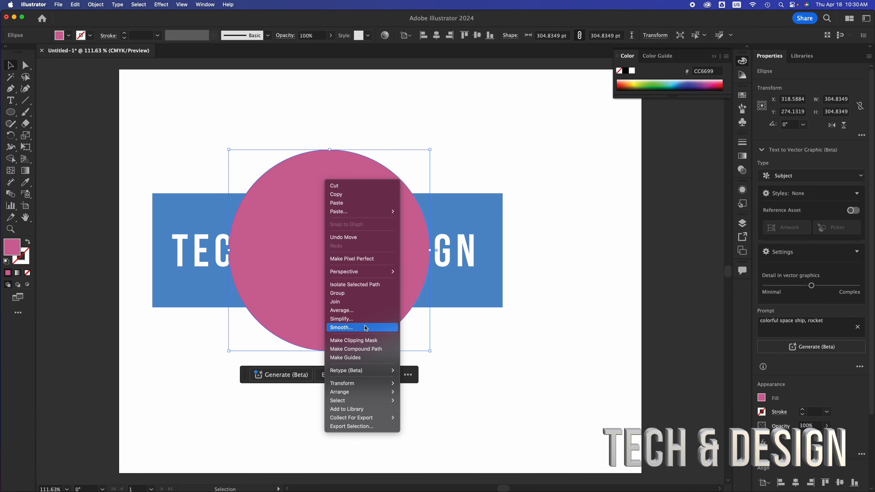
mouse_move(368, 393)
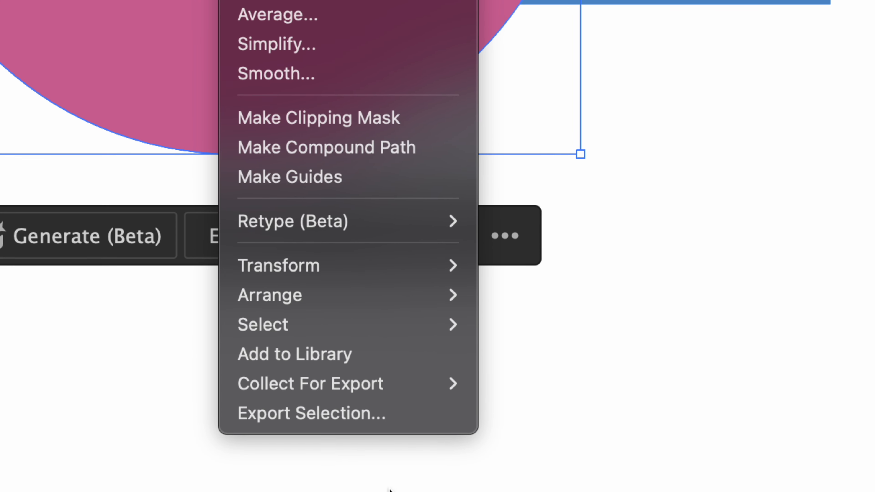
mouse_move(394, 396)
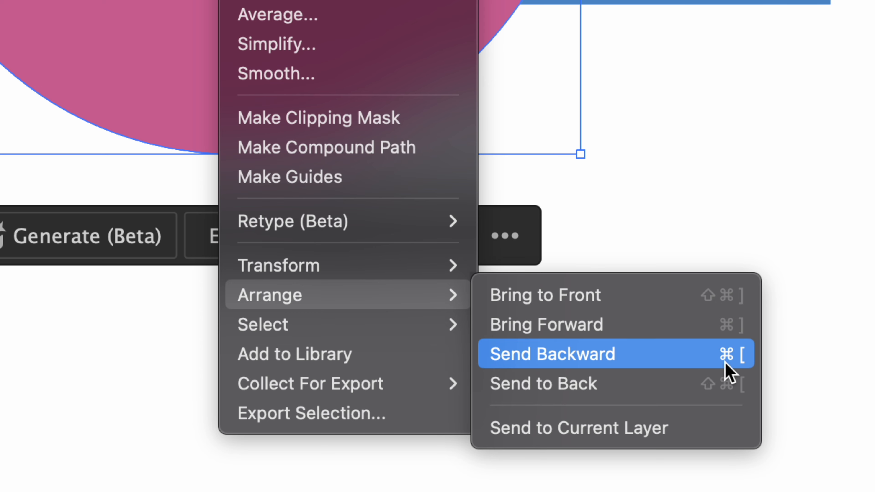
click(605, 388)
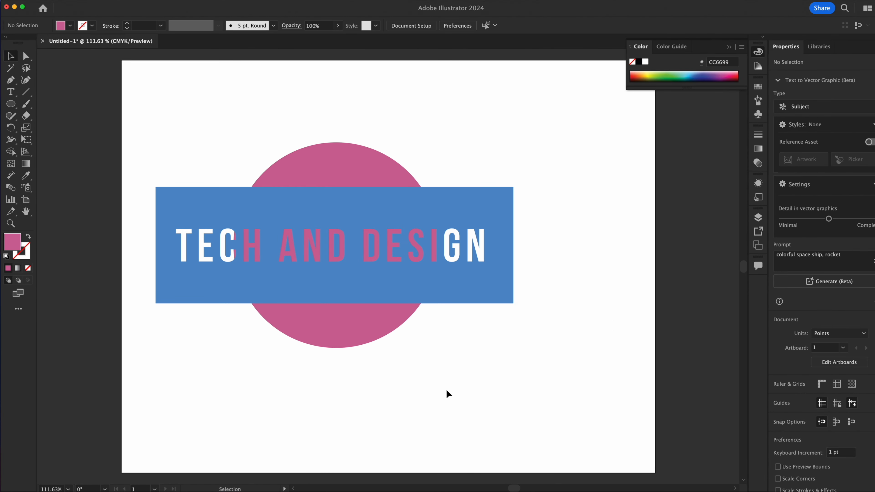
Step: Move the pink circle right so it sits behind the word DESIGN
drag(343, 330, 461, 325)
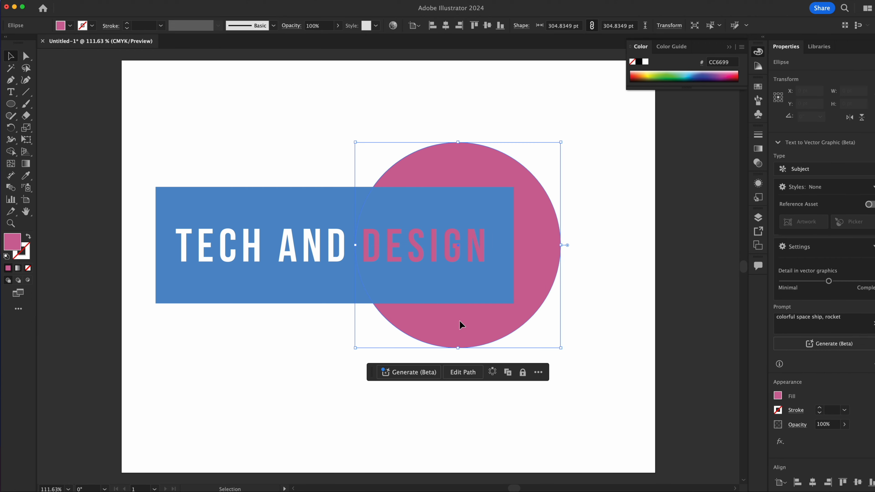
click(297, 386)
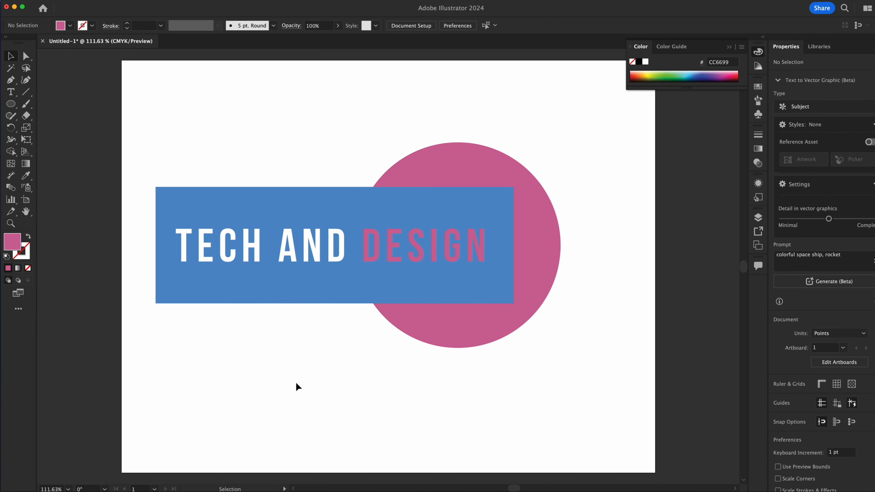
Step: Recolor the circle with the CMYK Magenta swatch
click(462, 339)
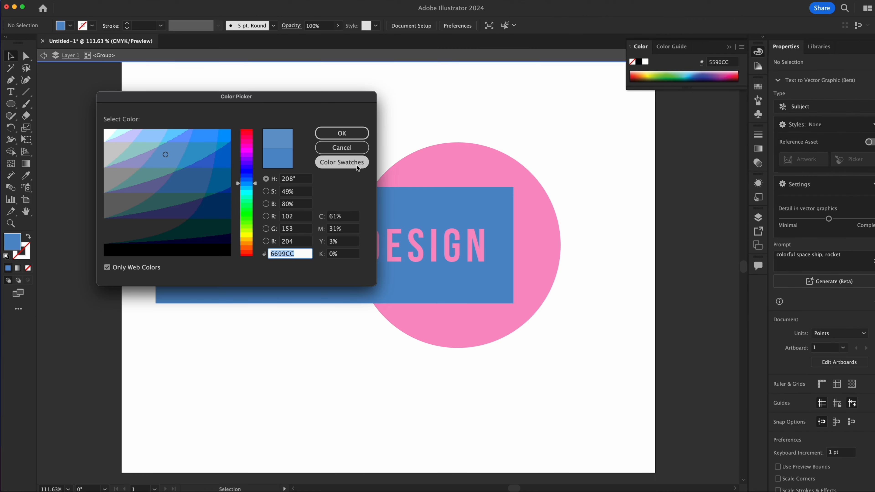
click(342, 162)
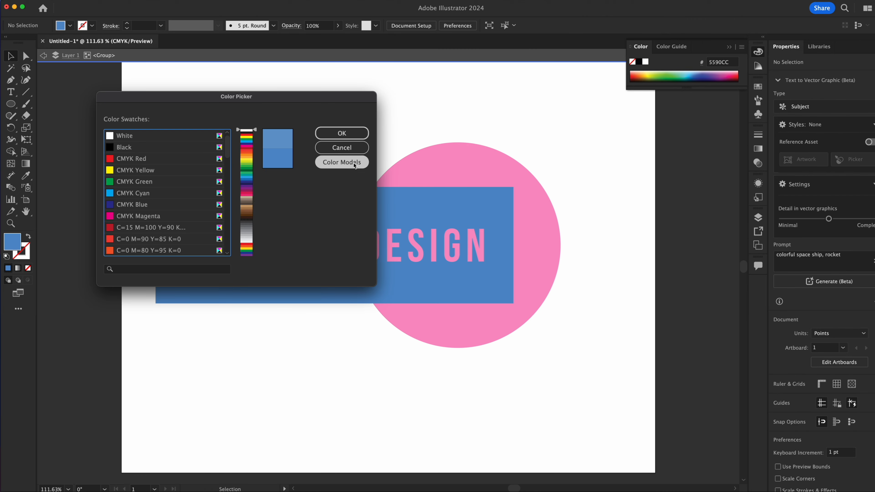
click(129, 196)
click(360, 133)
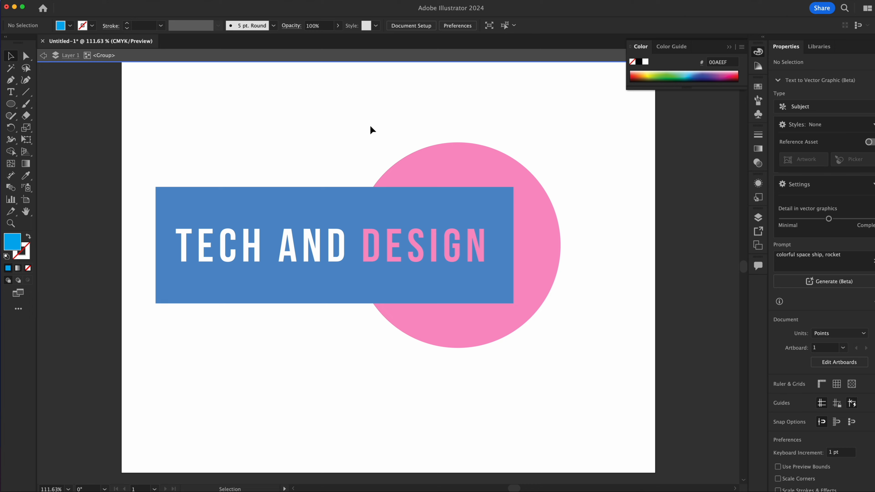
double_click(440, 108)
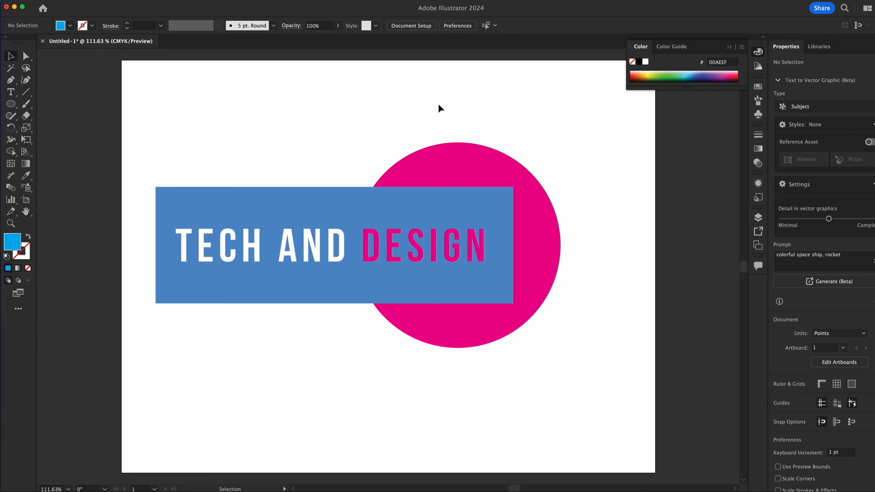
Step: Duplicate the magenta circle and place the copy on the left side of the rectangle
click(556, 269)
mouse_move(550, 268)
mouse_down()
mouse_move(278, 273)
mouse_move(590, 274)
mouse_move(219, 280)
mouse_move(511, 266)
mouse_move(640, 278)
mouse_move(474, 290)
mouse_move(369, 203)
mouse_move(541, 210)
mouse_move(505, 332)
mouse_move(461, 218)
mouse_move(578, 277)
mouse_move(544, 262)
mouse_up()
click(406, 341)
click(447, 325)
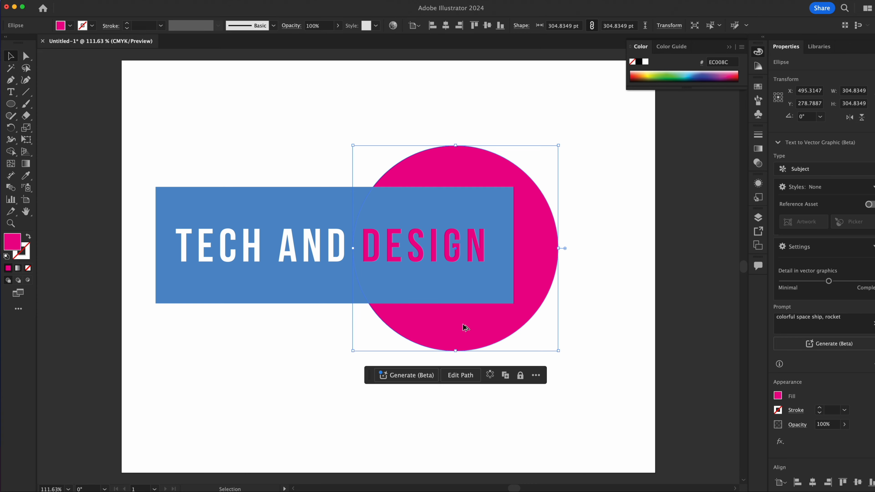
drag(470, 325, 246, 327)
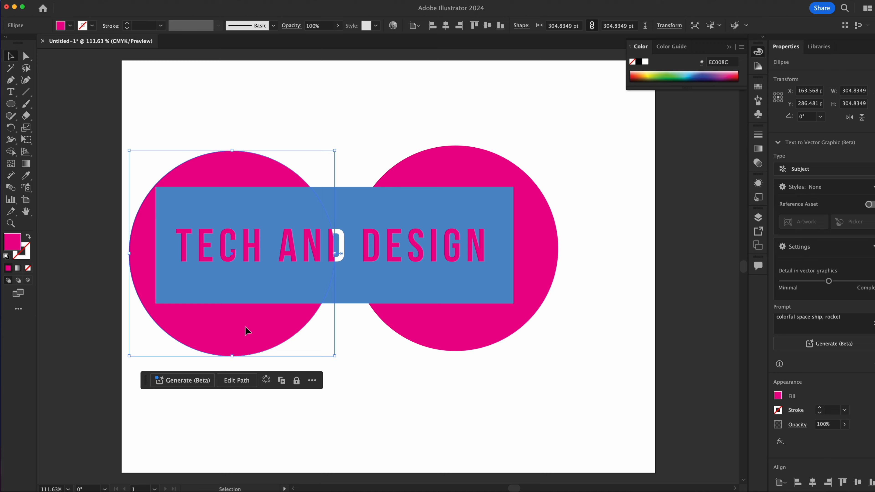
Step: Recolor the copied circle with the orange swatch C=0 M=50 Y=100 K=0
double_click(245, 327)
double_click(12, 241)
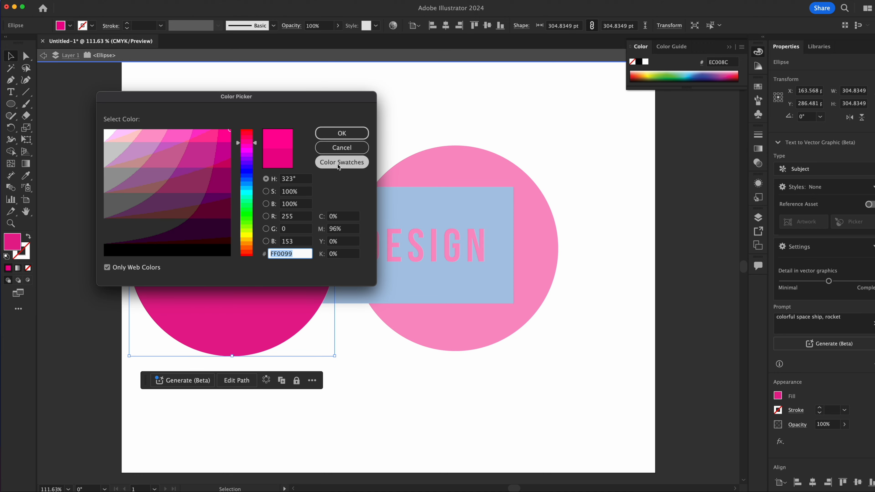
click(337, 164)
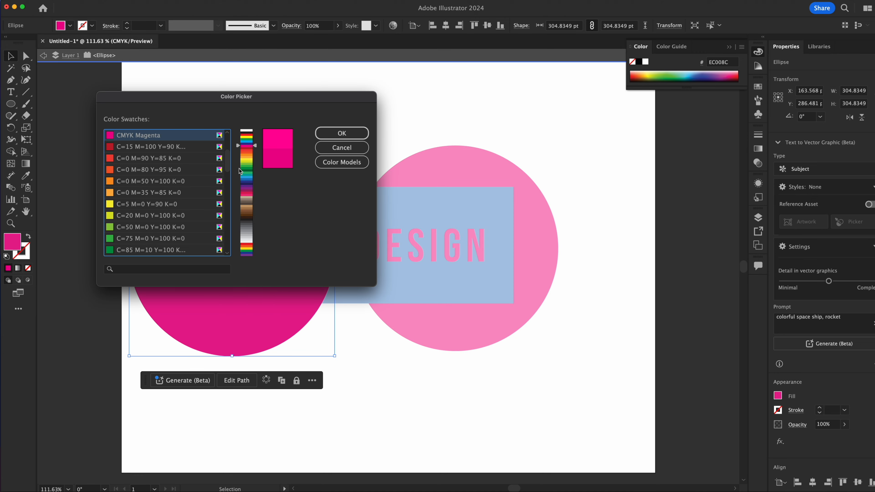
click(124, 181)
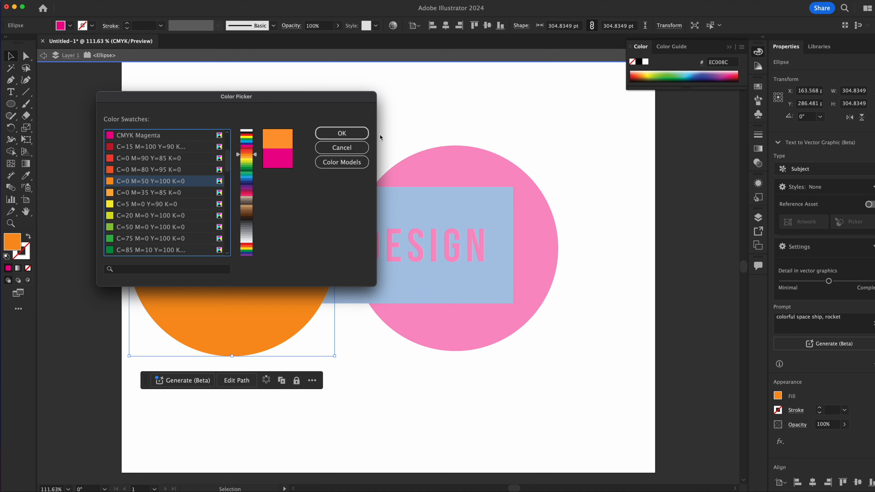
click(350, 133)
Step: Move the orange circle to overlap the magenta one and arrange it behind the rectangle and the magenta circle
double_click(314, 149)
drag(244, 167, 388, 158)
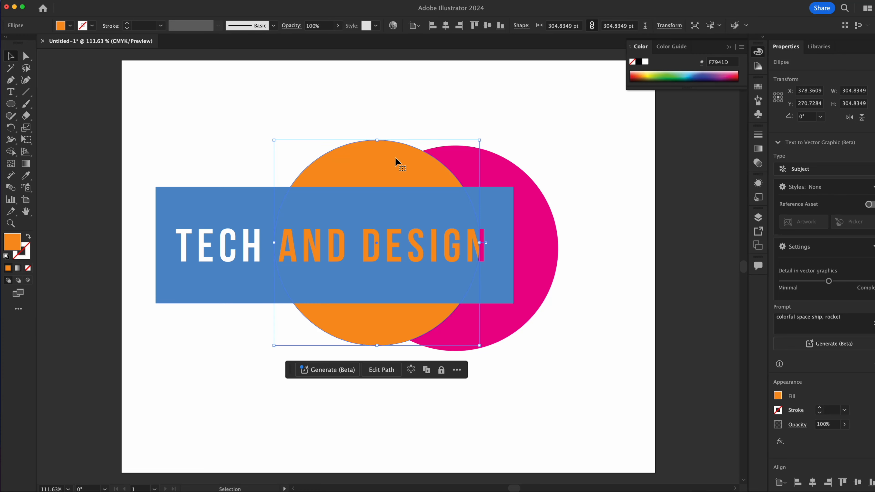
key(a)
key(super+shift+bracketright)
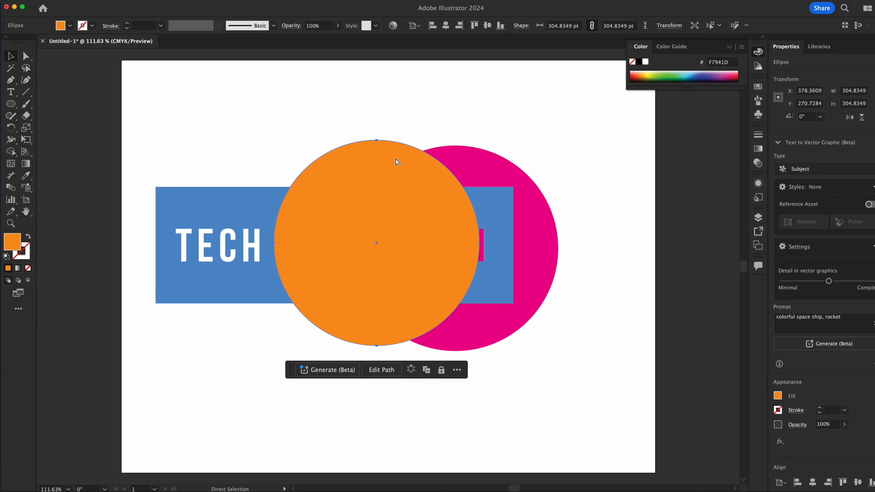
key(super+bracketleft)
key(super+bracketleft)
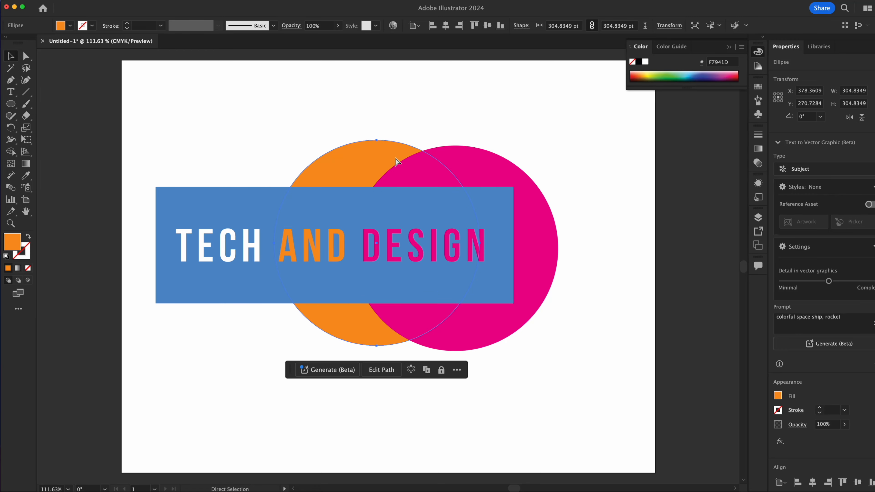
key(super+bracketright)
key(super+bracketleft)
key(super+bracketright)
key(super+bracketright)
key(super+bracketleft)
key(super+bracketleft)
key(v)
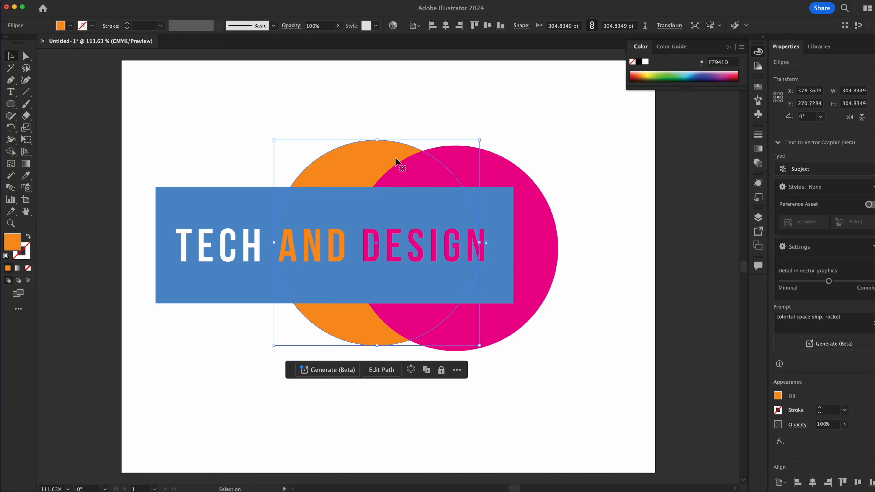
Step: Recolor the orange circle with the Black swatch
double_click(395, 162)
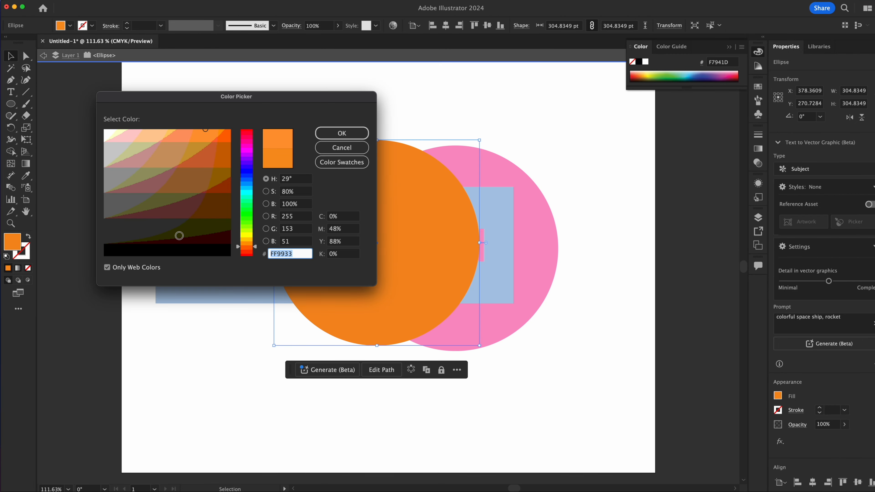
click(357, 164)
click(131, 151)
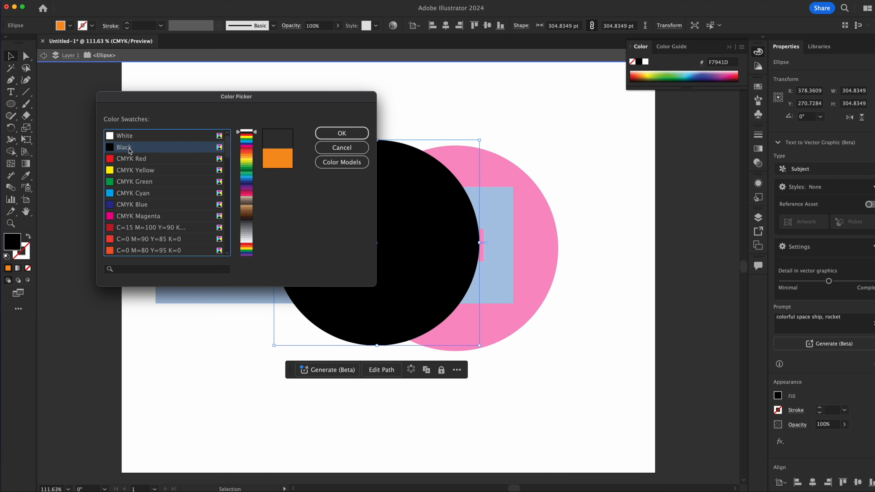
click(341, 133)
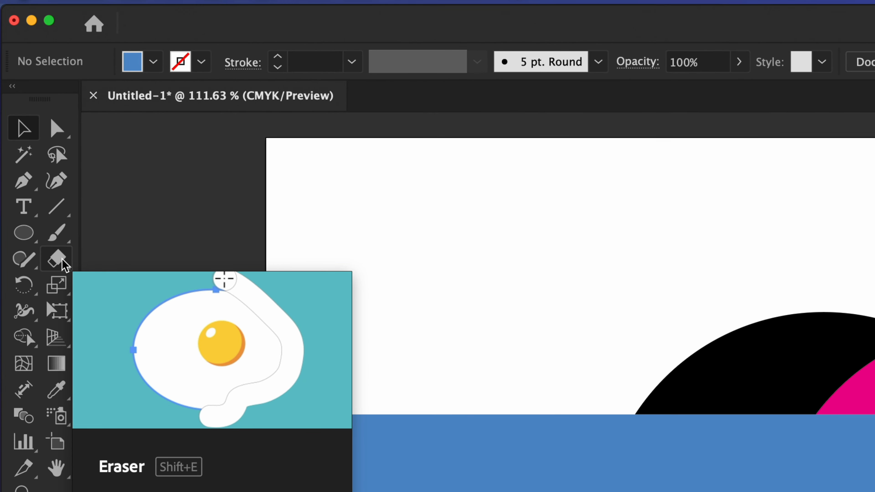
Step: Erase wavy lines across the lower rectangle and circles and through the magenta circle with the Eraser tool
click(103, 260)
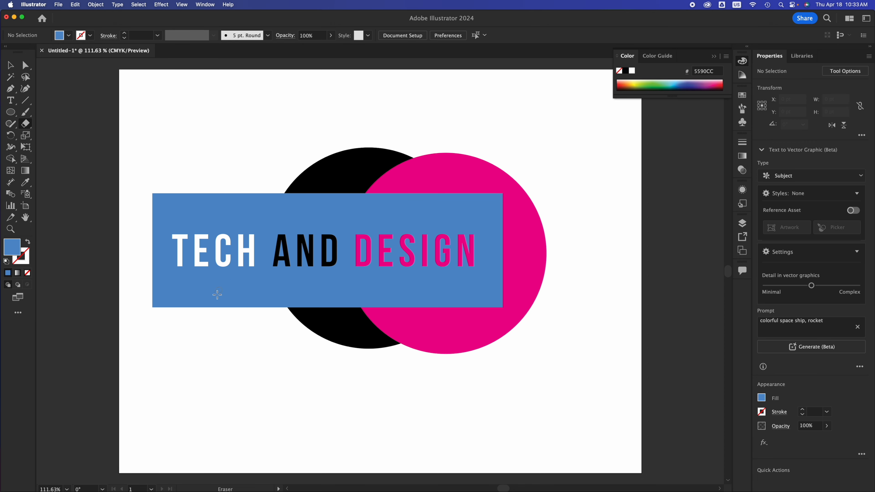
drag(217, 315, 140, 273)
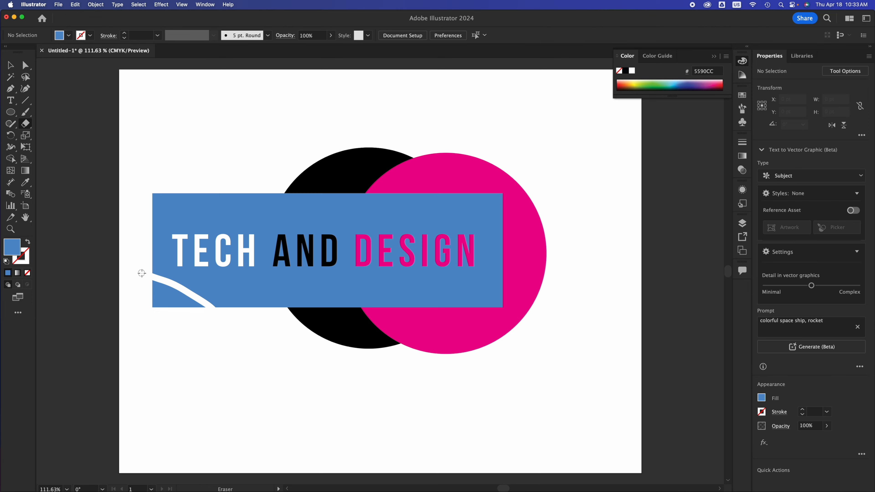
mouse_move(225, 315)
mouse_down()
mouse_move(264, 287)
mouse_move(320, 286)
mouse_move(353, 303)
mouse_move(416, 285)
mouse_move(440, 308)
mouse_move(513, 289)
mouse_move(511, 324)
mouse_move(486, 346)
mouse_move(436, 351)
mouse_move(385, 307)
mouse_move(365, 309)
mouse_move(328, 345)
mouse_move(255, 351)
mouse_up()
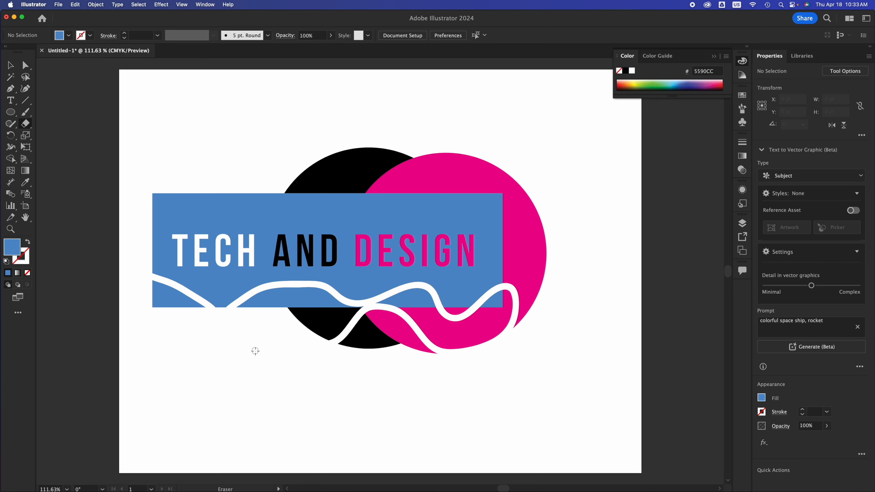
drag(470, 141, 578, 260)
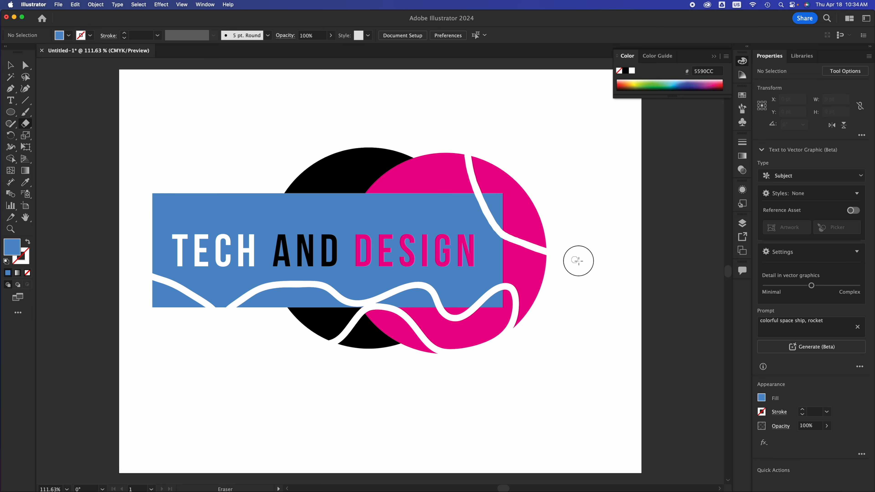
Step: Pull the hidden duplicate black circle piece out from behind the logo and delete it
click(9, 66)
click(329, 164)
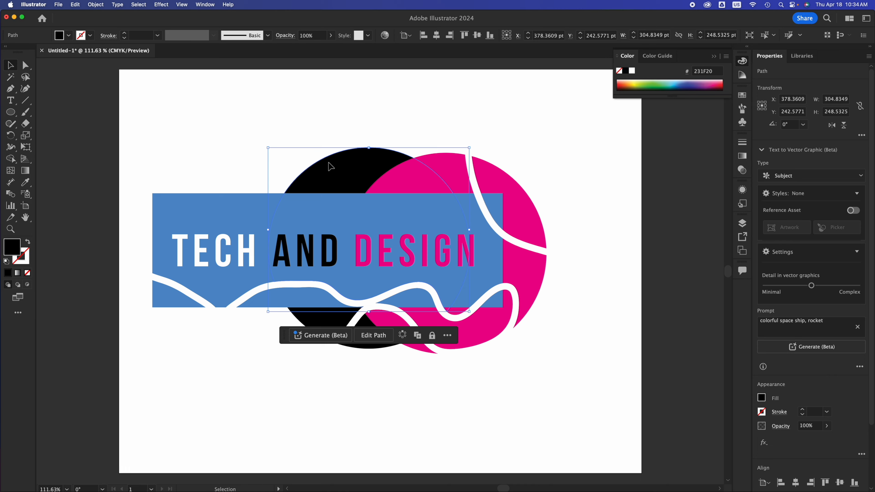
drag(329, 165, 162, 333)
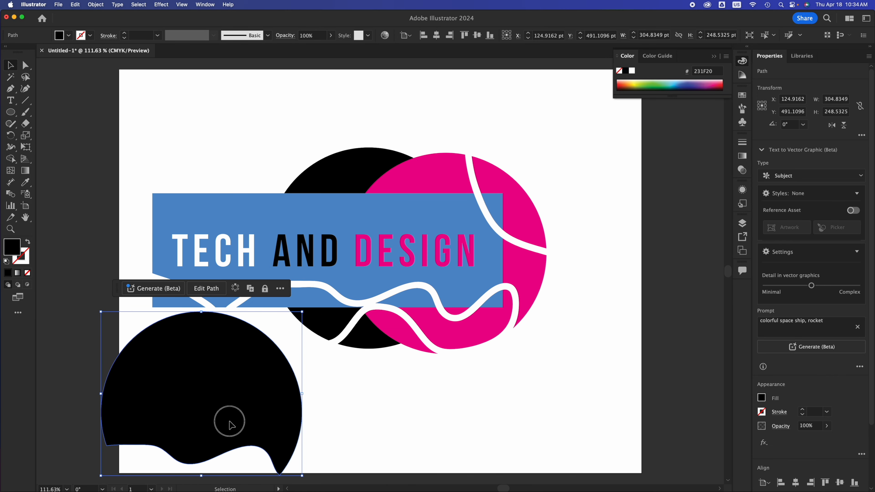
drag(230, 420, 195, 328)
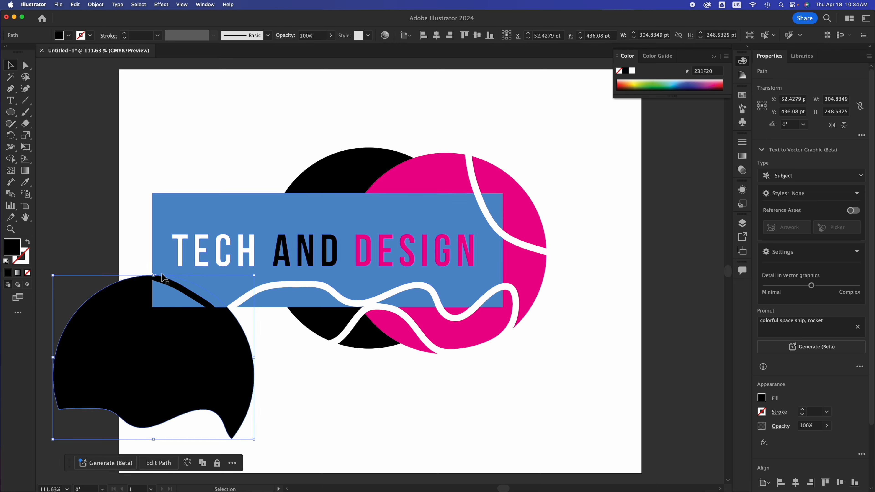
drag(217, 365, 279, 371)
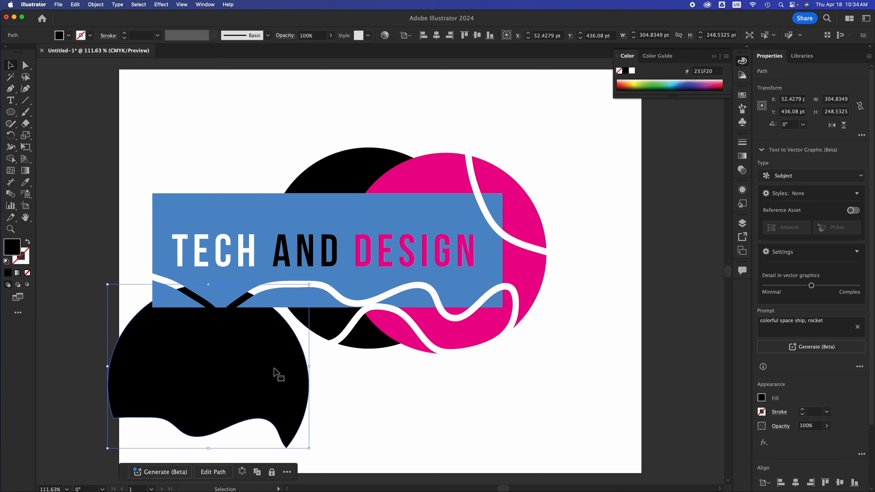
key(Delete)
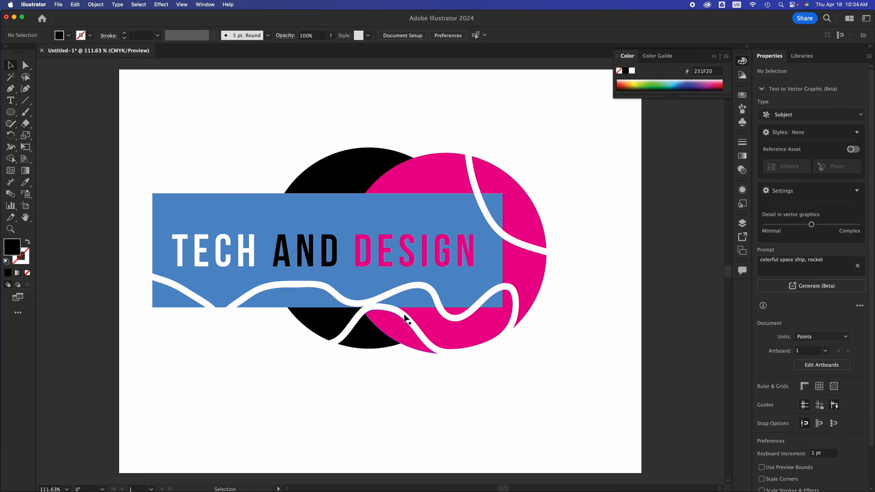
Step: Drag the magenta sliver outside the curved white line away from the magenta circle
click(517, 213)
drag(515, 210, 563, 191)
click(494, 200)
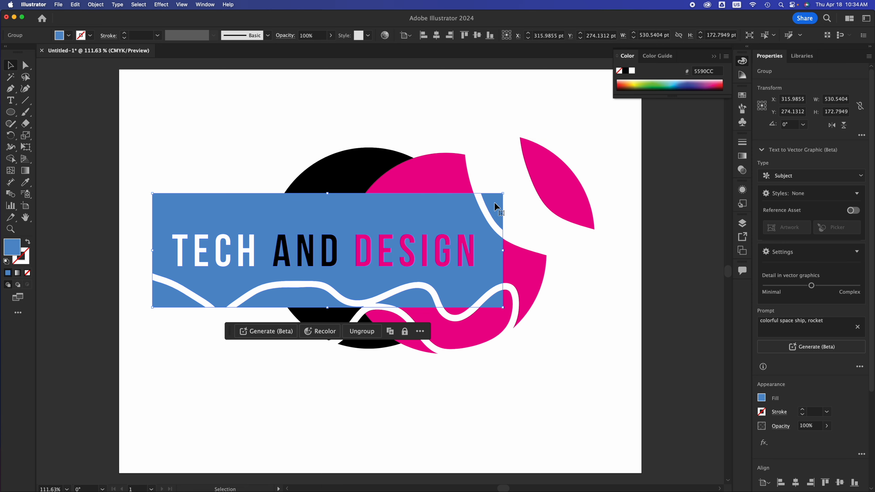
click(527, 265)
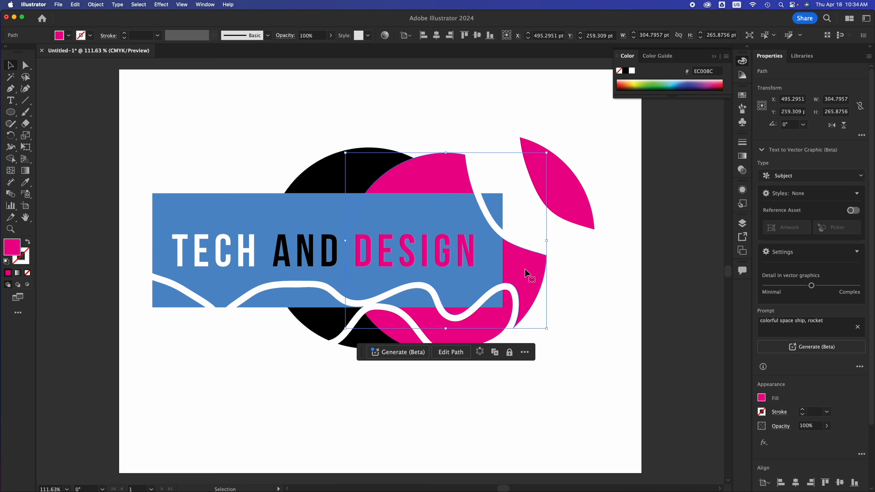
Step: Drag the two black circle pieces below the wavy white line away and delete them
click(456, 330)
click(323, 331)
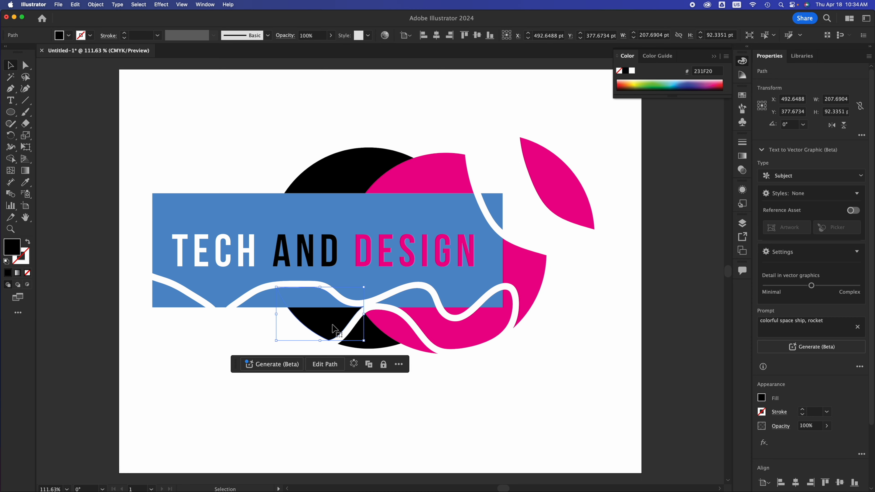
drag(322, 332, 225, 382)
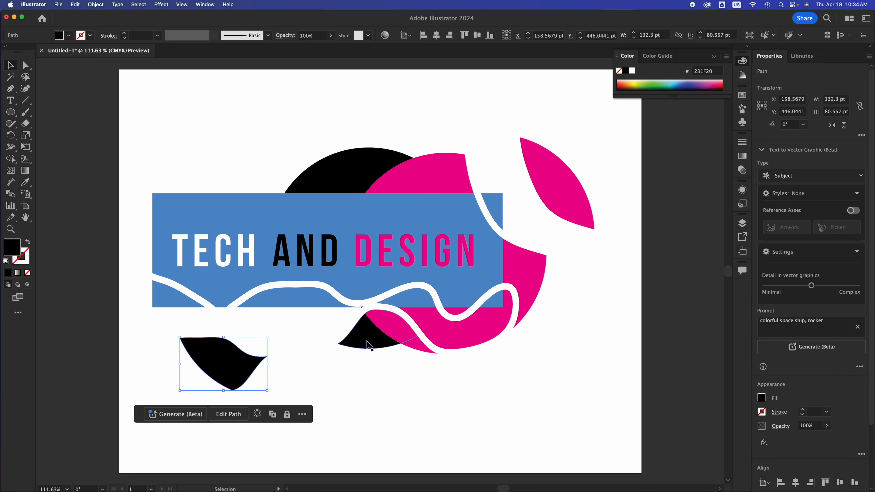
click(368, 345)
drag(367, 345, 318, 419)
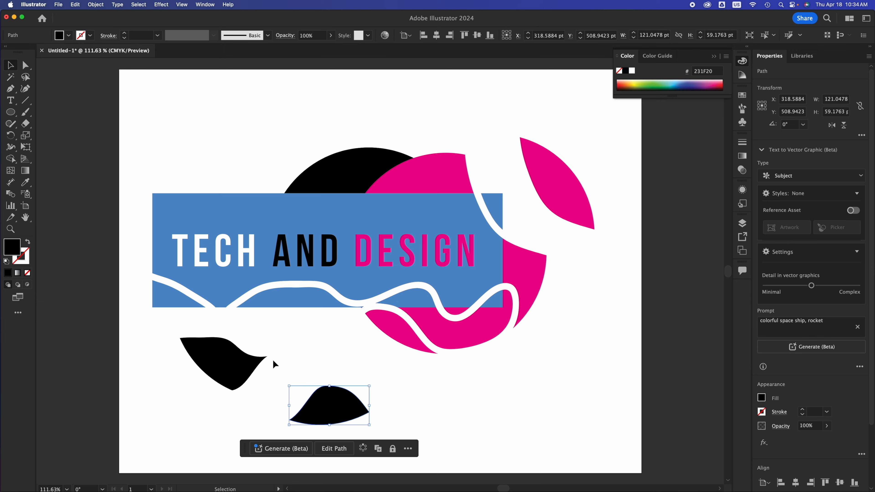
key(Delete)
click(248, 364)
key(Delete)
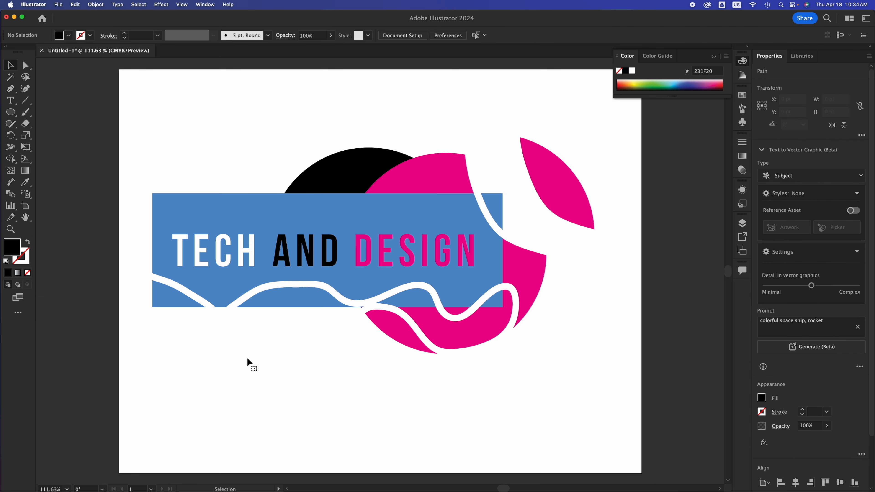
Step: Delete the detached magenta sliver
click(554, 181)
key(Delete)
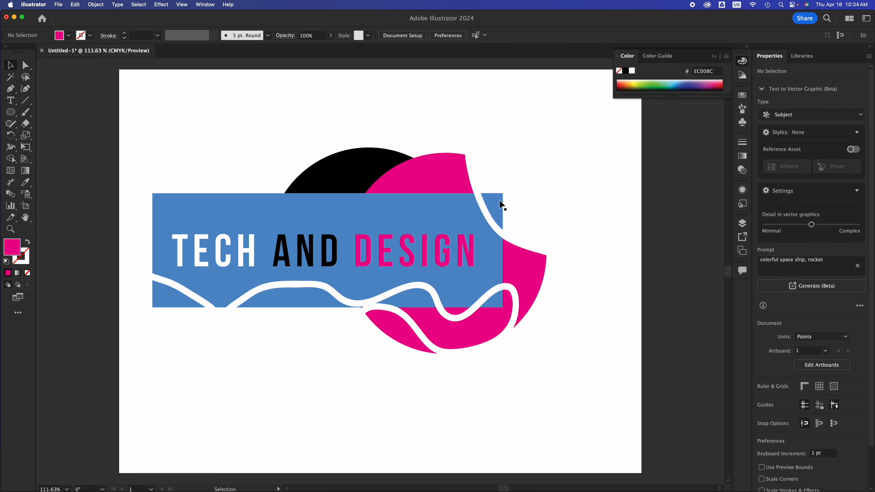
Step: Ungroup the rectangle and delete the small blue piece at its lower-left corner
click(176, 297)
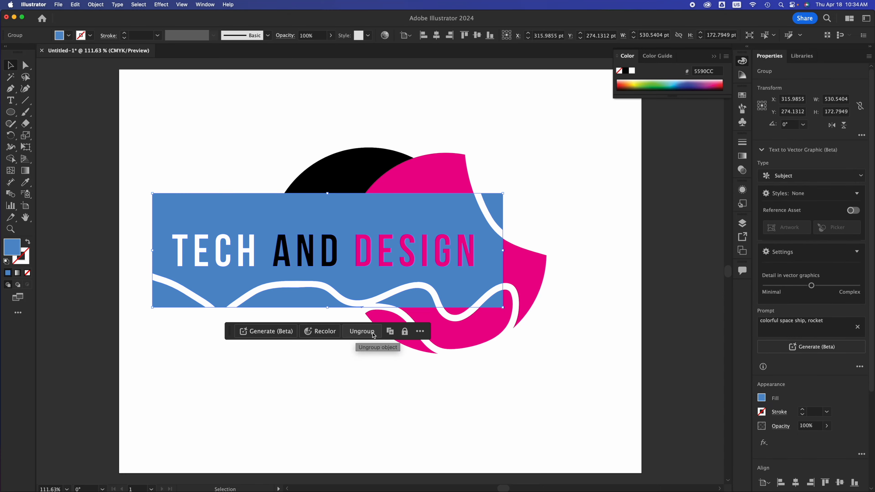
right_click(231, 208)
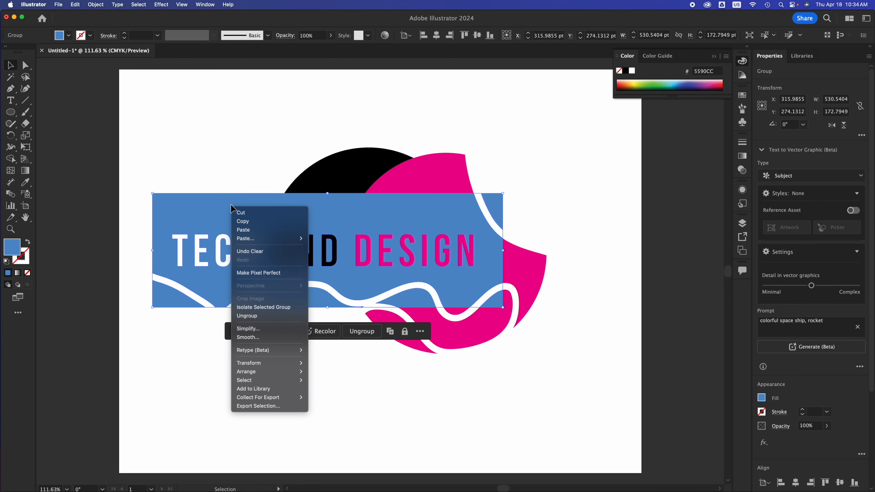
click(250, 315)
click(144, 332)
click(172, 295)
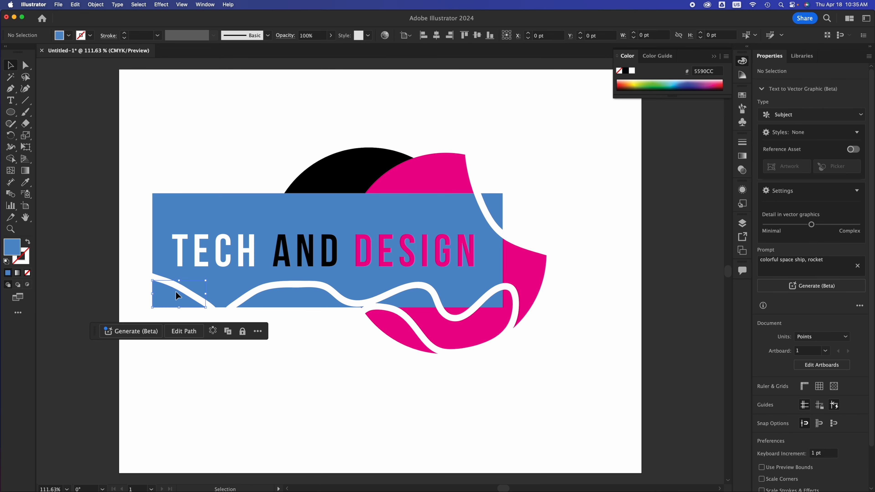
drag(173, 293, 150, 315)
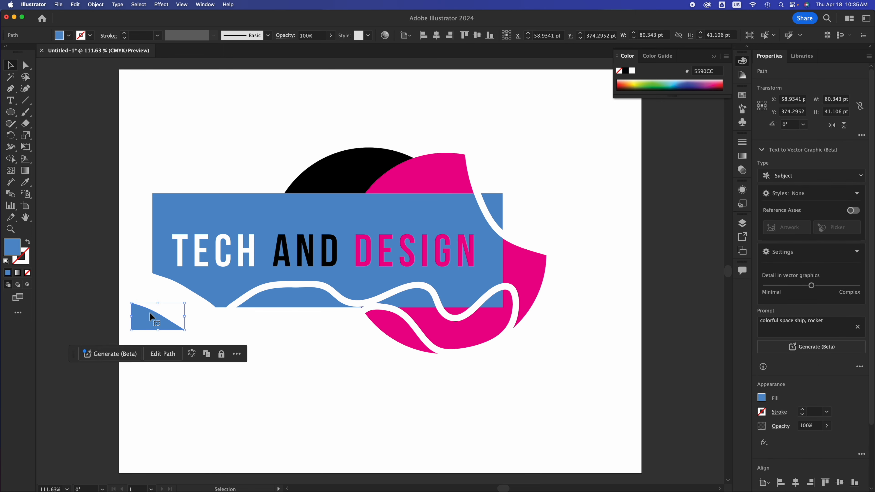
key(Delete)
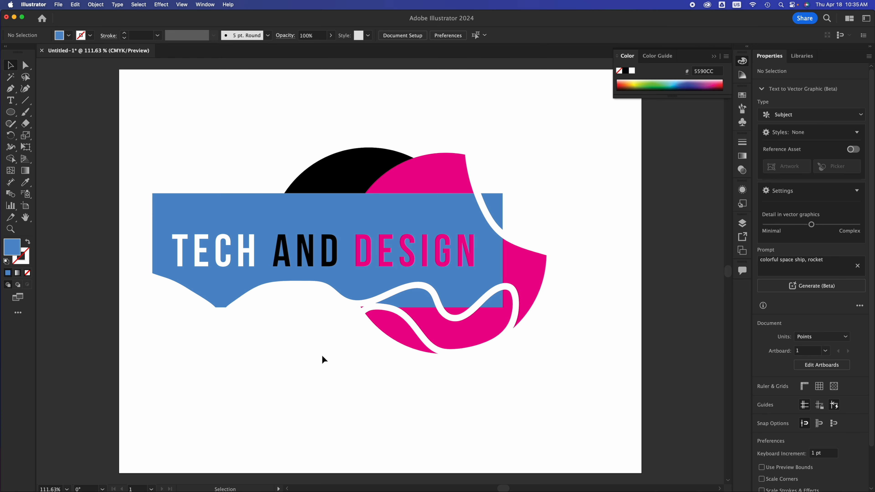
Step: Undo the deletion, move and ungrouping of the blue piece
key(super+z)
key(super+z)
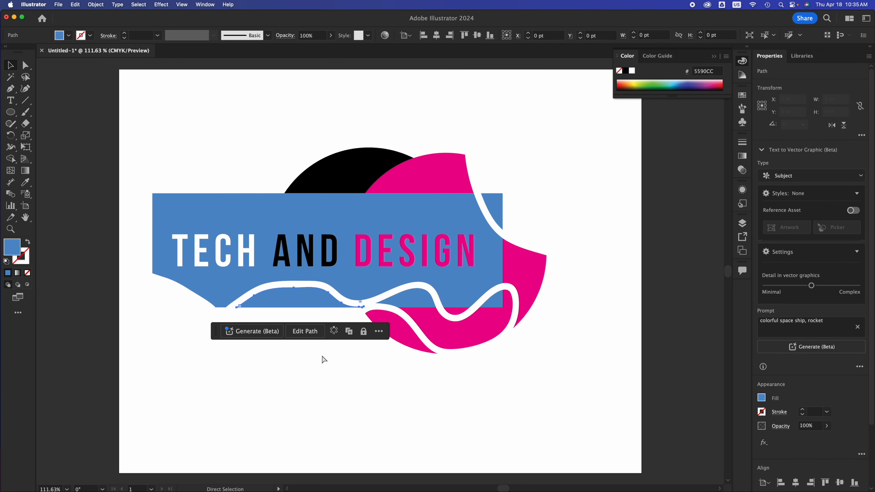
key(super+z)
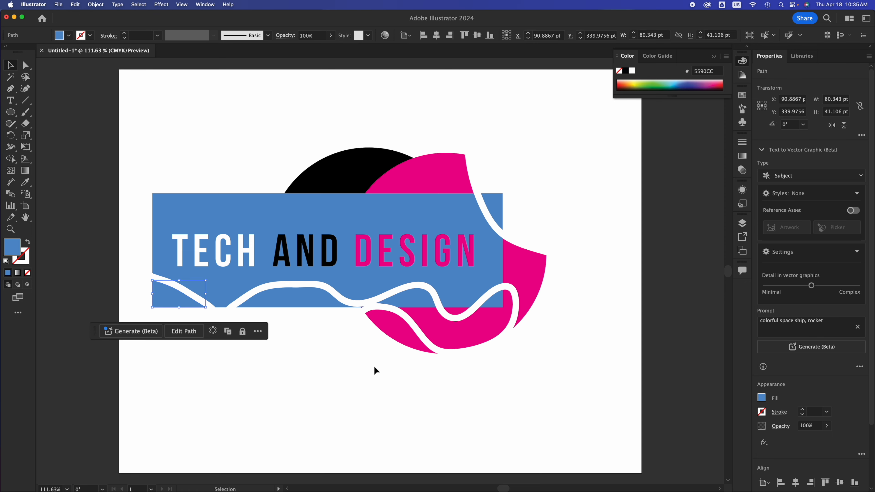
click(374, 370)
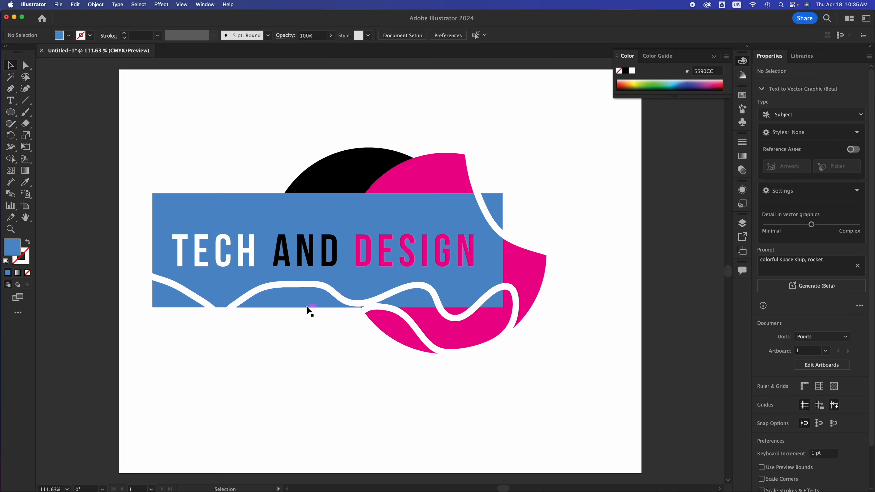
Step: Group all the logo pieces together and reposition the group on the artboard
drag(144, 127, 573, 421)
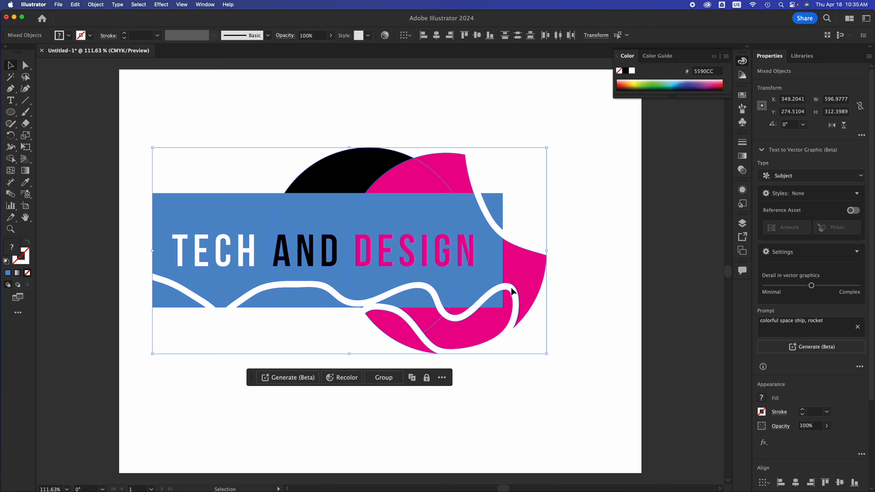
key(super+g)
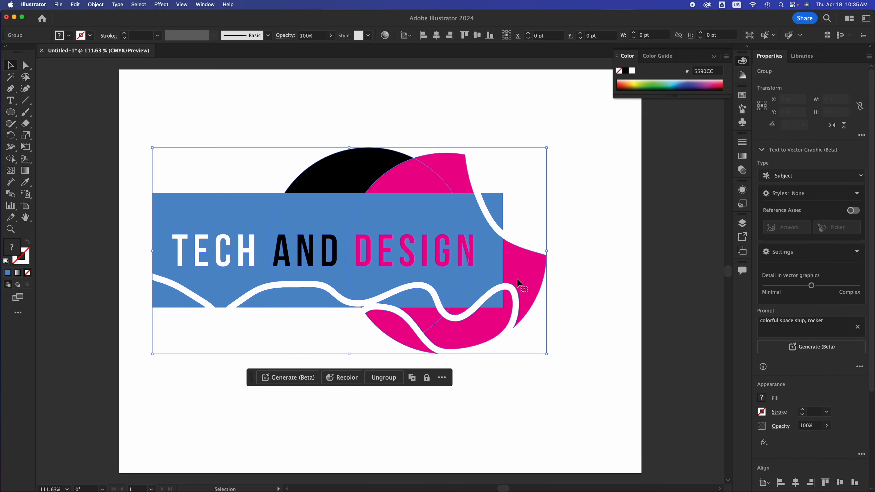
drag(474, 273, 463, 204)
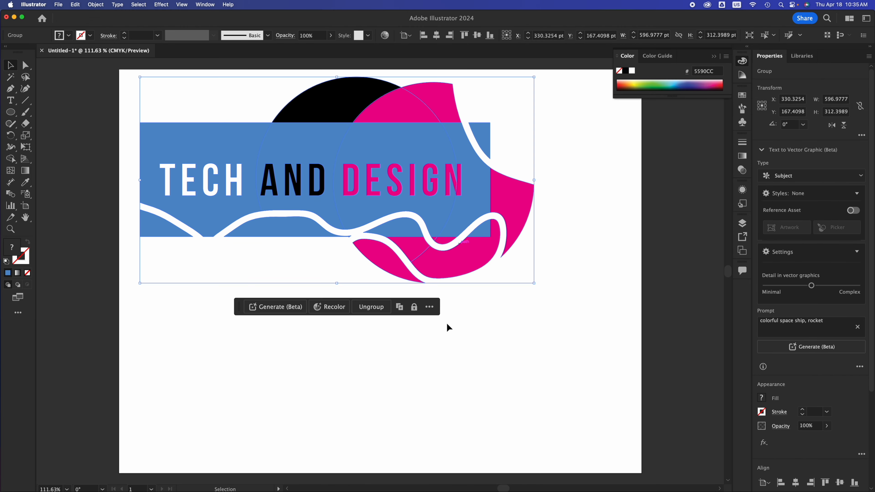
click(440, 381)
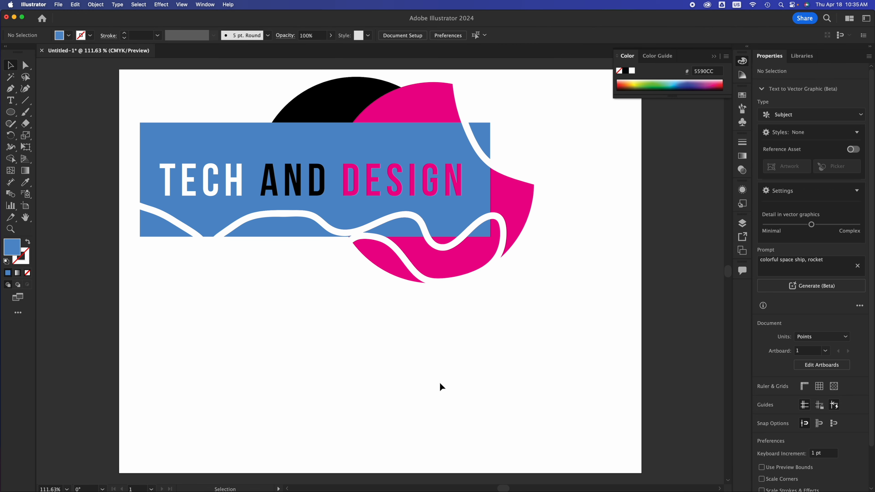
drag(468, 206, 498, 297)
click(584, 301)
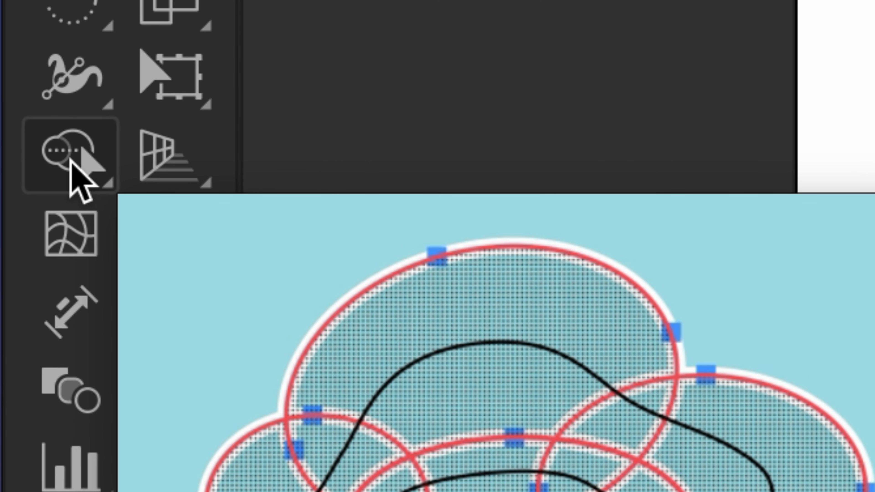
Step: Merge the logo pieces into one shape with the Shape Builder tool
click(70, 160)
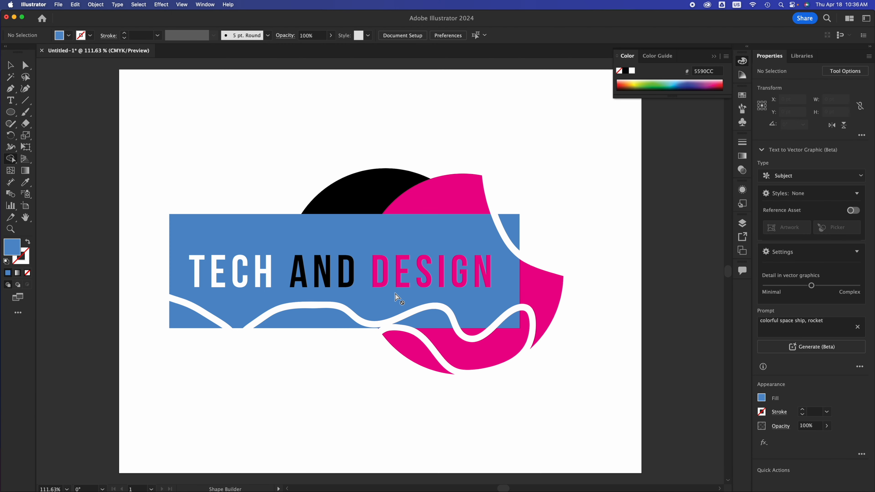
click(11, 66)
click(300, 319)
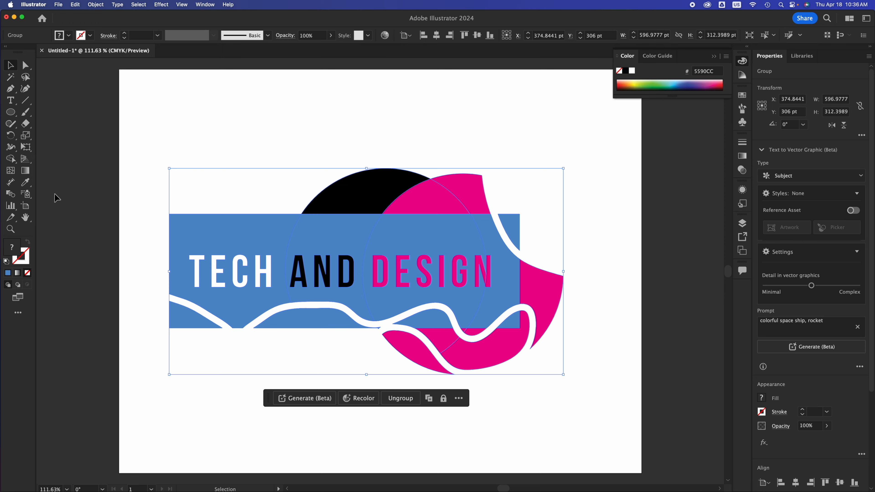
click(10, 159)
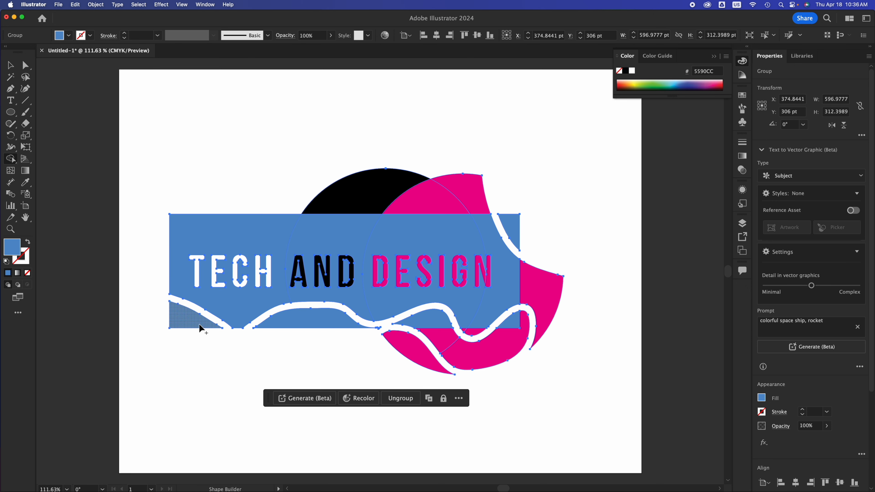
mouse_move(196, 324)
mouse_down()
mouse_move(232, 312)
mouse_move(279, 327)
mouse_move(363, 304)
mouse_move(389, 311)
mouse_move(397, 339)
mouse_up()
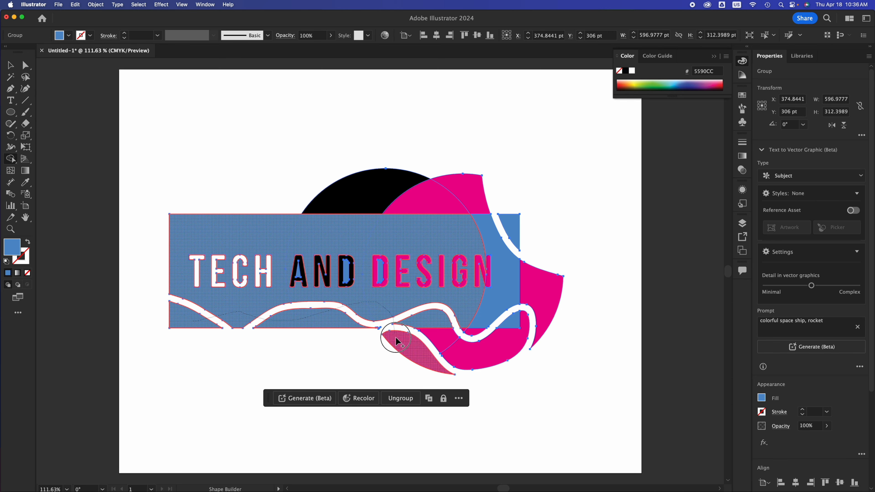
mouse_move(449, 340)
mouse_down()
mouse_move(497, 354)
mouse_move(478, 322)
mouse_move(502, 308)
mouse_move(520, 313)
mouse_up()
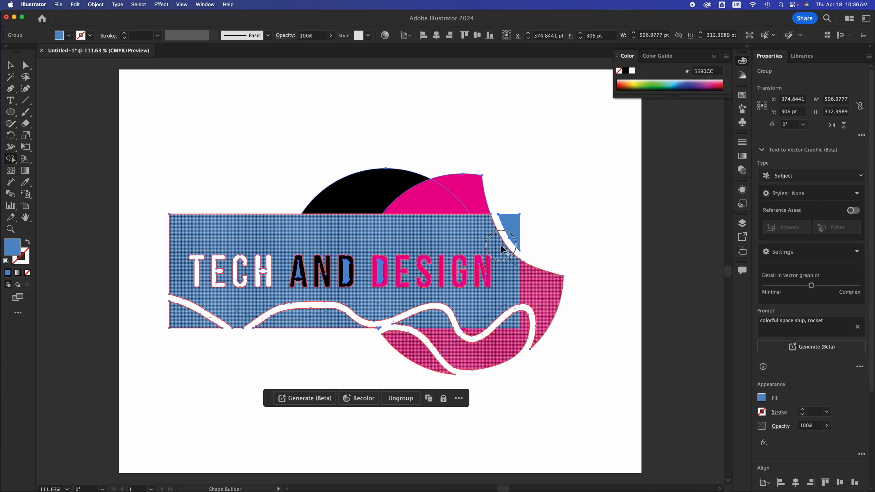
mouse_move(517, 223)
mouse_down()
mouse_move(459, 213)
mouse_move(455, 201)
mouse_move(371, 195)
mouse_move(289, 256)
mouse_move(295, 266)
mouse_move(505, 282)
mouse_up()
drag(384, 287, 199, 266)
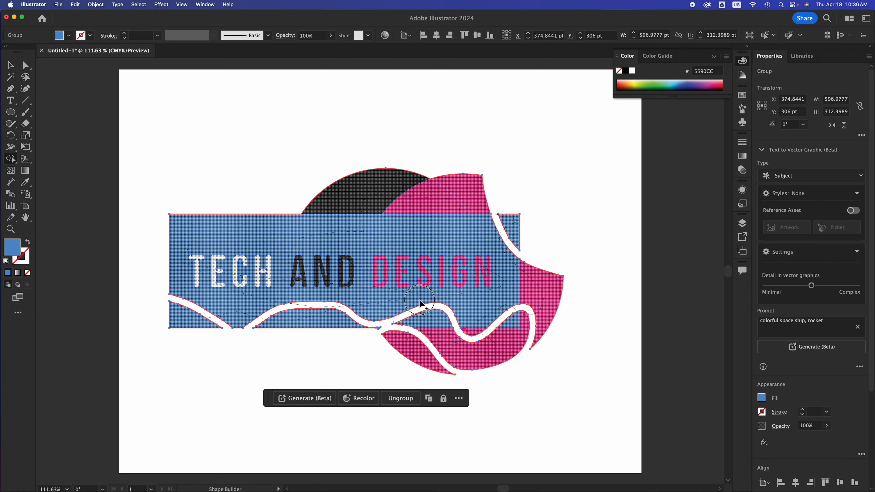
drag(420, 303, 475, 299)
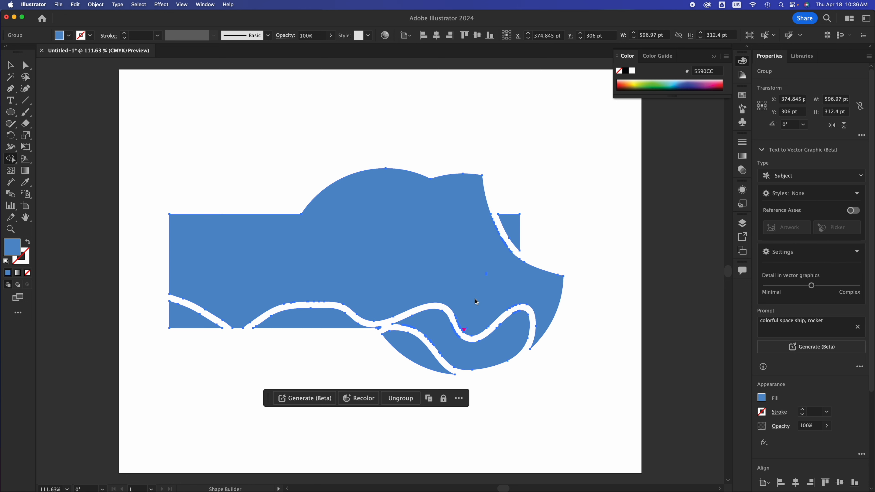
click(10, 64)
click(433, 133)
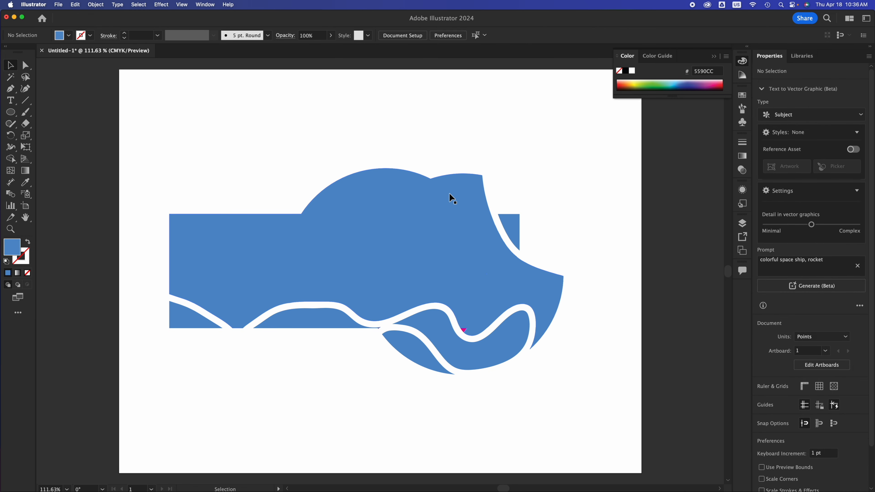
Step: Undo the Shape Builder merge
key(super+z)
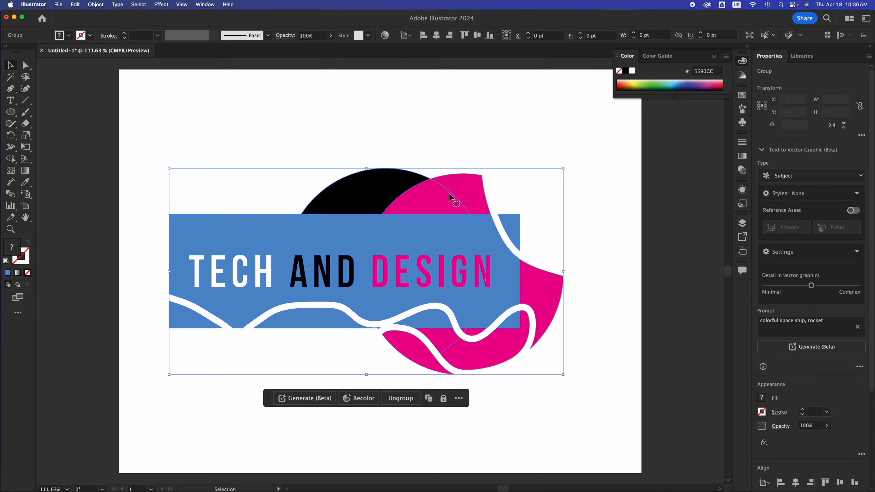
click(489, 128)
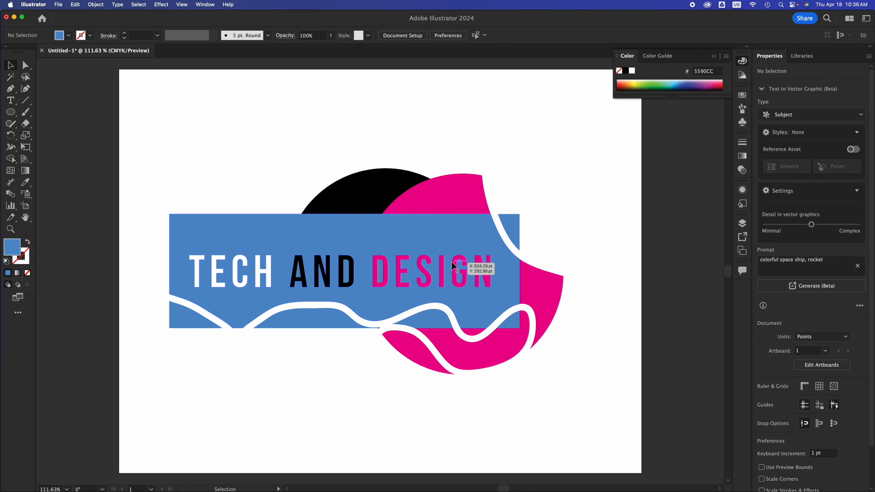
Step: Move the grouped logo higher up on the artboard and deselect it
drag(448, 272, 436, 196)
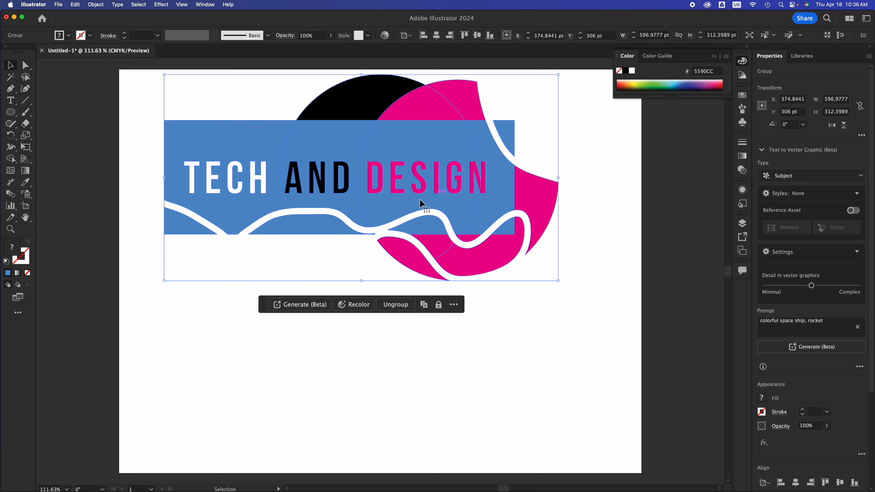
click(227, 347)
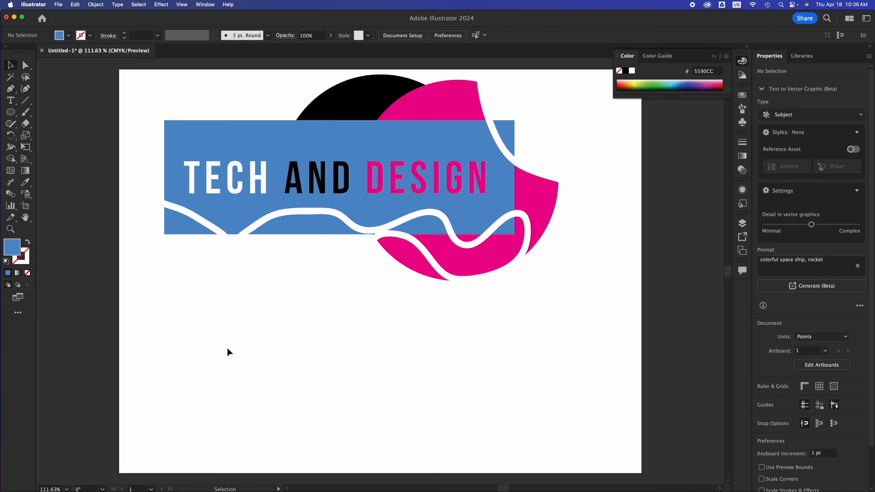
Step: Draw about eight overlapping ellipses below the logo with the Shaper tool, arranged into a cloud about 560 by 200 pt
click(11, 124)
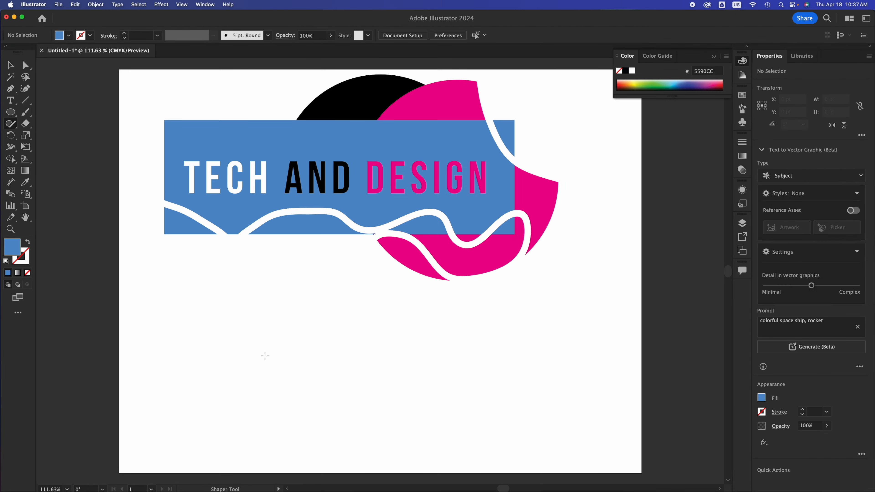
mouse_move(255, 323)
mouse_down()
mouse_move(213, 384)
mouse_move(237, 319)
mouse_up()
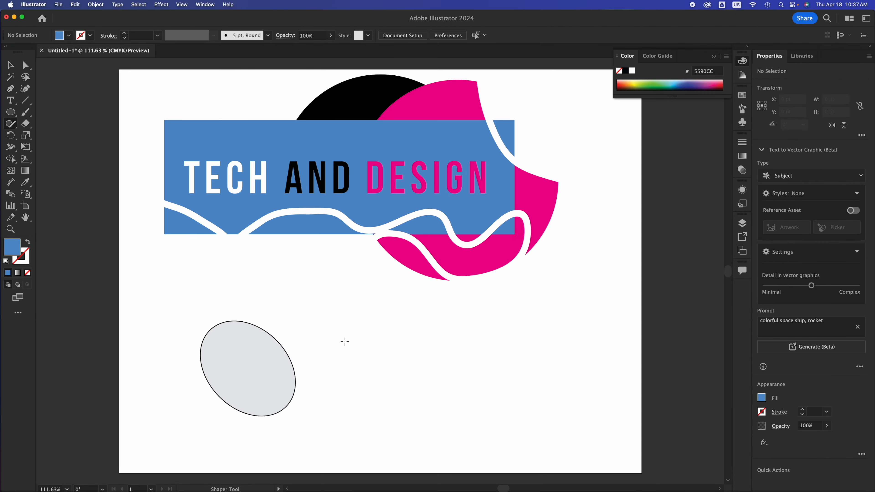
mouse_move(331, 315)
mouse_down()
mouse_move(277, 330)
mouse_move(357, 383)
mouse_move(289, 298)
mouse_move(310, 294)
mouse_up()
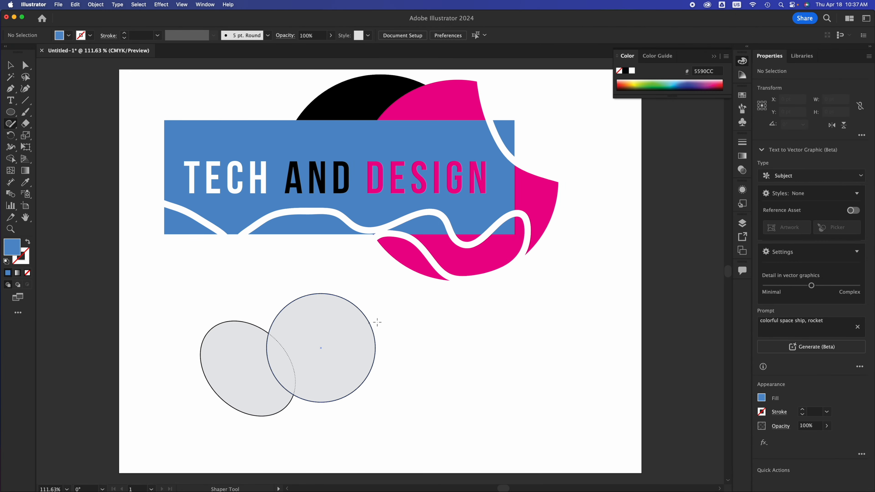
mouse_move(384, 297)
mouse_down()
mouse_move(311, 314)
mouse_move(416, 365)
mouse_move(348, 296)
mouse_up()
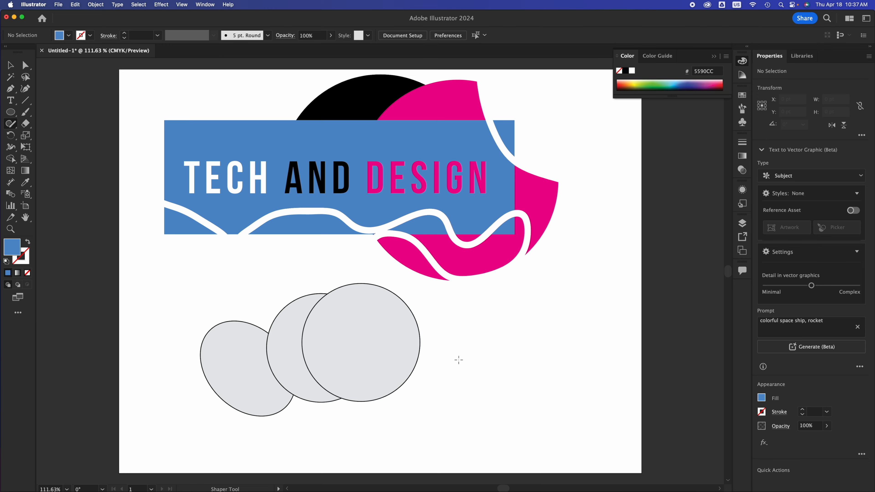
mouse_move(462, 353)
mouse_down()
mouse_move(360, 368)
mouse_move(457, 416)
mouse_move(515, 406)
mouse_move(419, 378)
mouse_move(462, 355)
mouse_up()
mouse_move(473, 359)
mouse_down()
mouse_move(453, 369)
mouse_move(405, 333)
mouse_move(447, 331)
mouse_move(379, 305)
mouse_move(429, 342)
mouse_move(448, 315)
mouse_up()
mouse_move(533, 342)
mouse_down()
mouse_move(426, 355)
mouse_move(473, 380)
mouse_move(516, 373)
mouse_move(532, 342)
mouse_up()
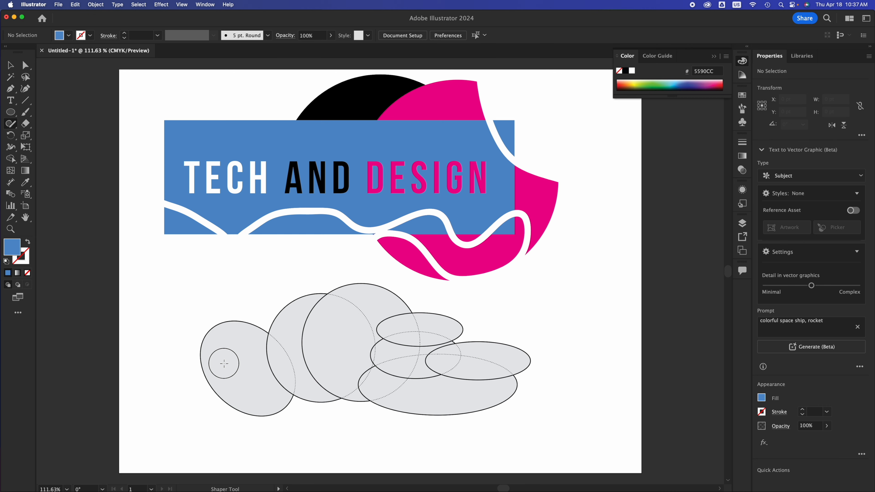
mouse_move(227, 363)
mouse_down()
mouse_move(164, 371)
mouse_move(178, 386)
mouse_move(246, 395)
mouse_move(258, 377)
mouse_move(224, 360)
mouse_up()
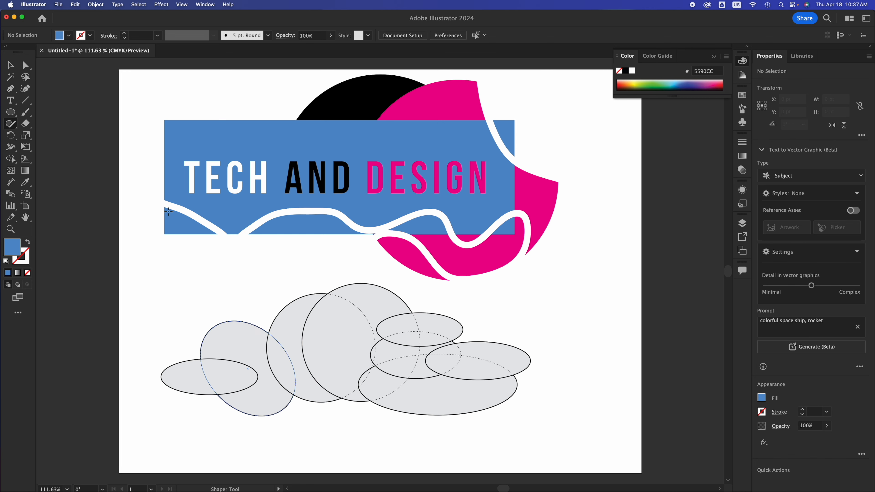
Step: Select all the ellipses and merge them into one cloud shape with the Shape Builder tool
click(11, 69)
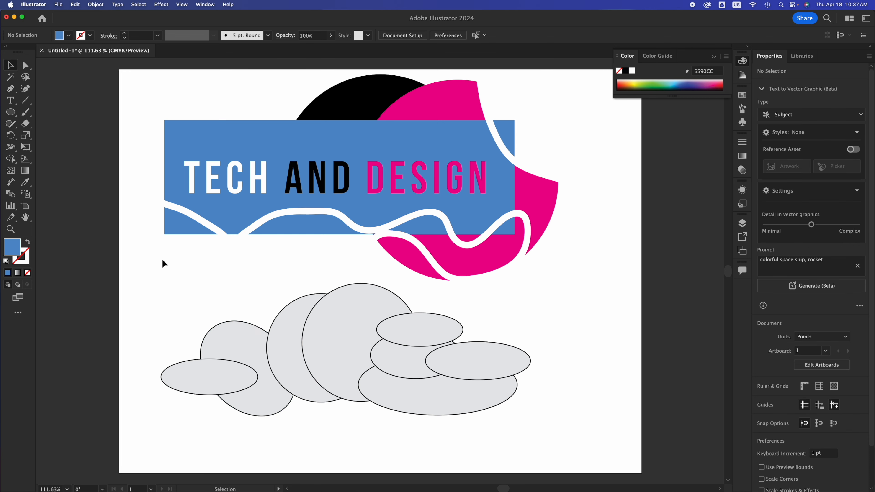
drag(158, 313, 491, 410)
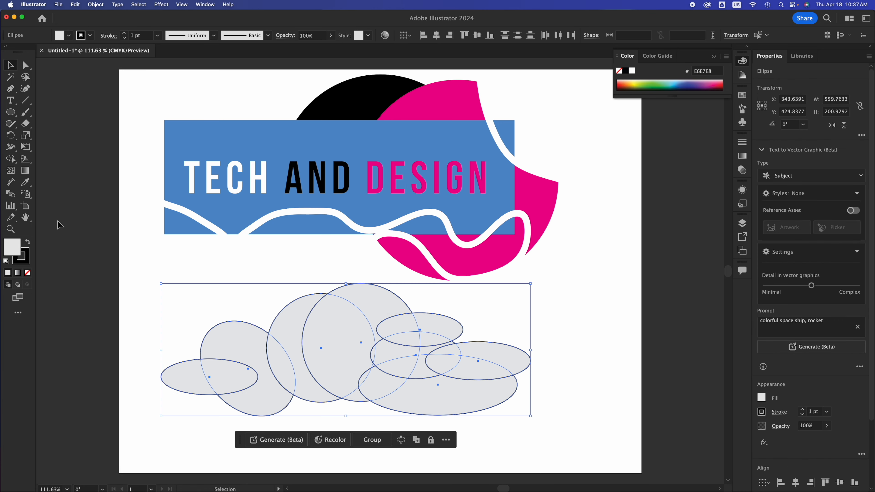
click(14, 162)
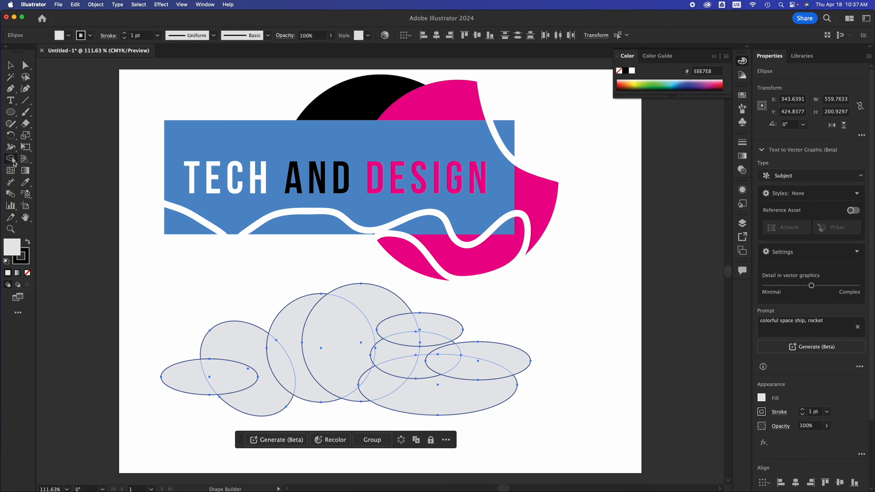
mouse_move(219, 371)
mouse_down()
mouse_move(193, 381)
mouse_move(256, 359)
mouse_move(353, 358)
mouse_move(372, 319)
mouse_move(384, 317)
mouse_move(416, 339)
mouse_move(396, 356)
mouse_move(403, 382)
mouse_move(381, 387)
mouse_move(376, 350)
mouse_move(365, 347)
mouse_move(360, 392)
mouse_move(413, 380)
mouse_move(433, 392)
mouse_move(430, 327)
mouse_move(444, 364)
mouse_move(479, 351)
mouse_up()
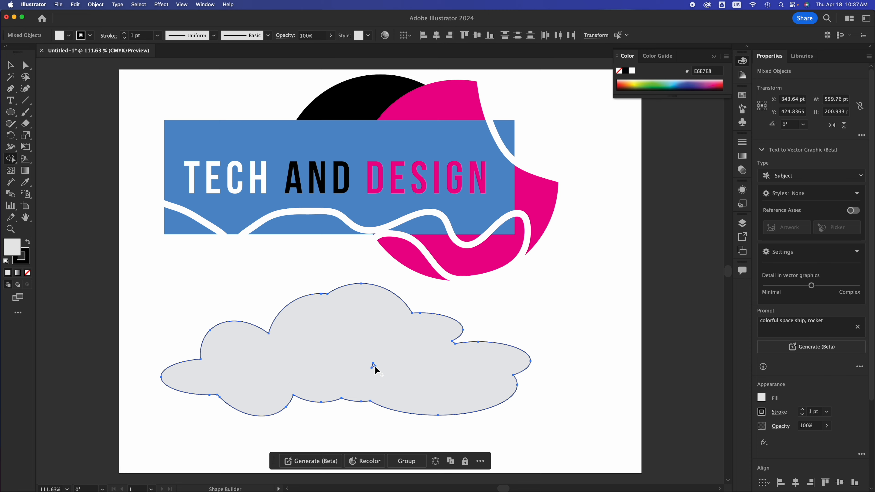
Step: Reposition the merged cloud shape slightly to the right and lower on the artboard
click(12, 69)
click(572, 321)
click(462, 365)
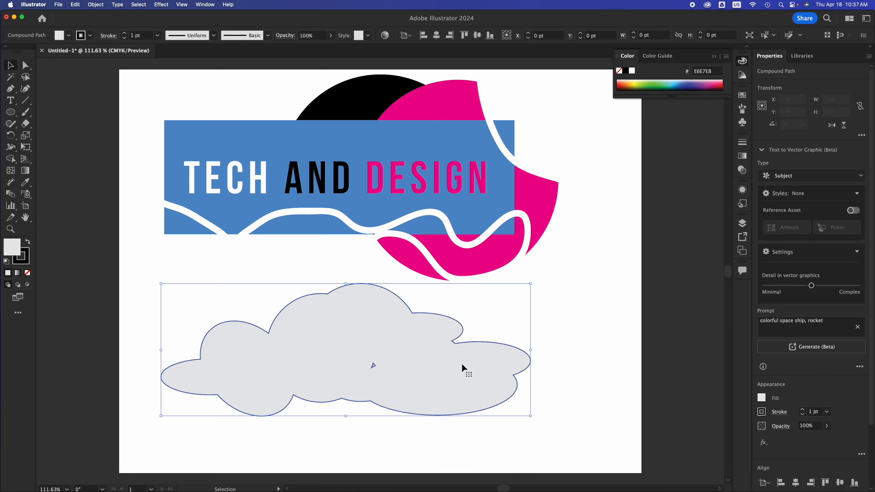
drag(432, 364, 508, 364)
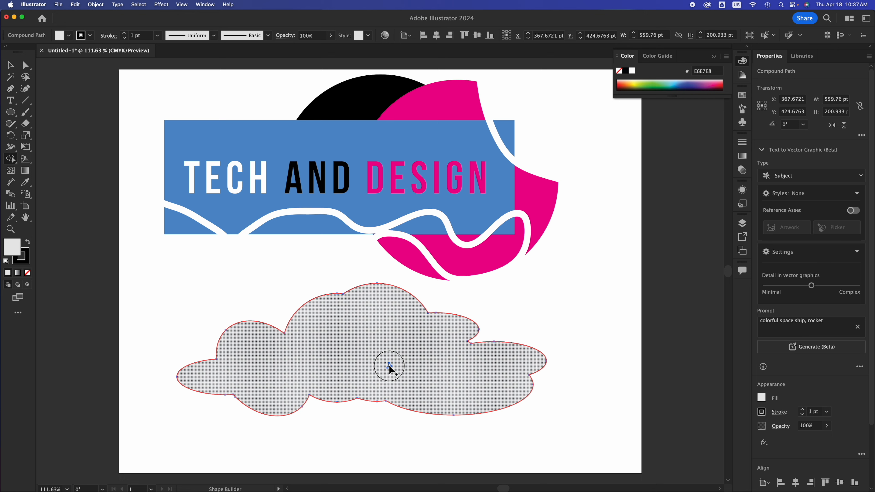
click(389, 367)
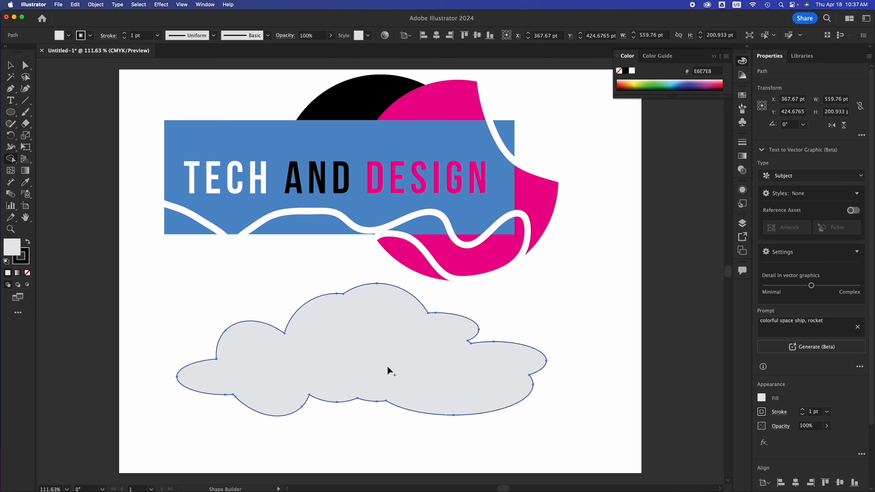
click(9, 64)
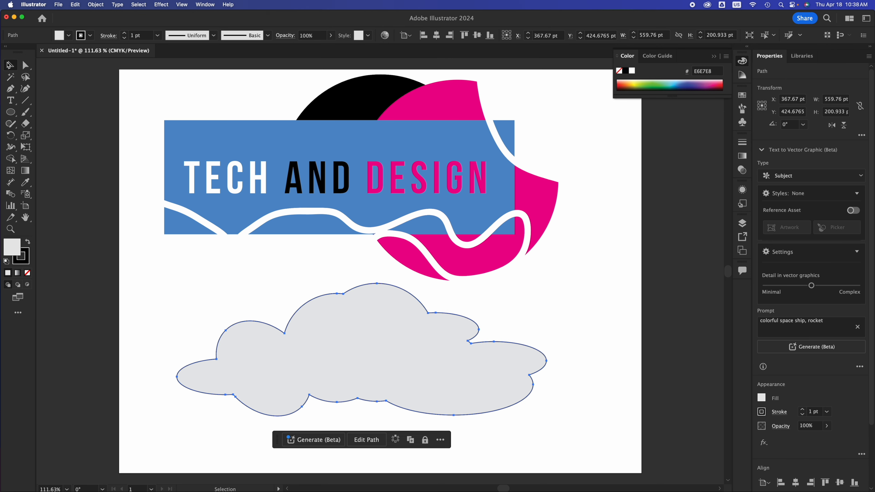
drag(353, 367, 354, 385)
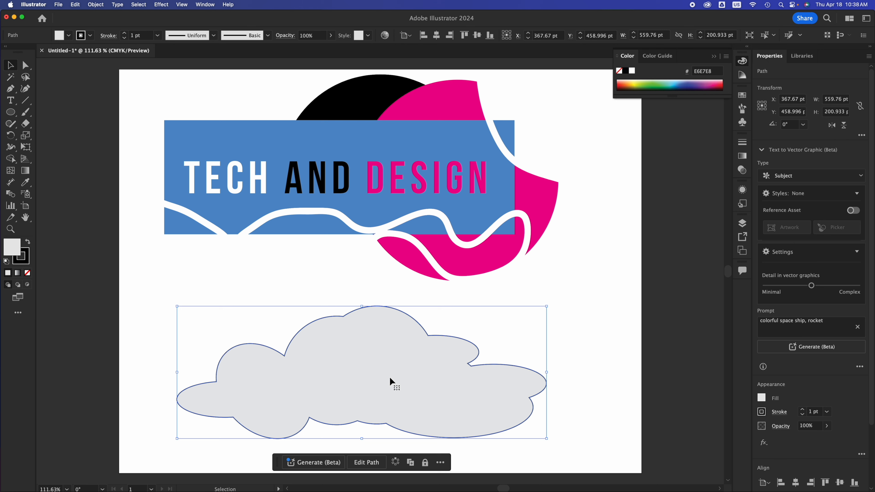
Step: Scale the cloud shape down to about 241 by 86 pt
scroll(765, 451, down, 3)
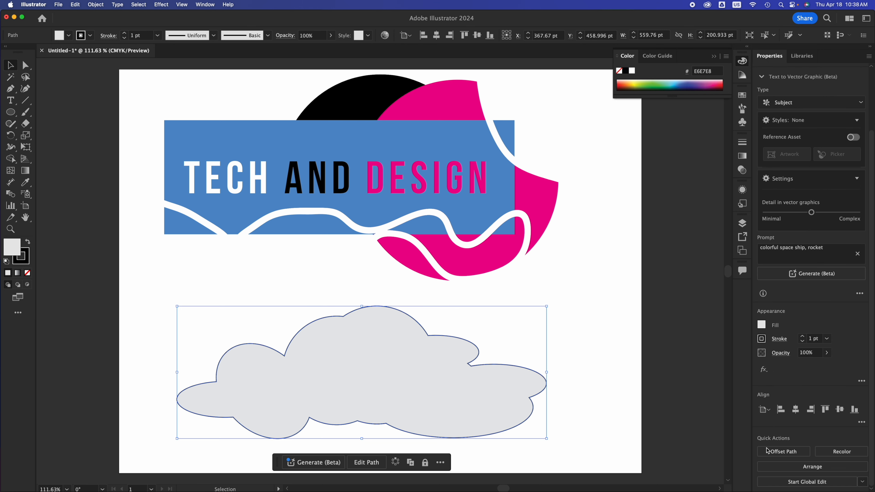
click(528, 290)
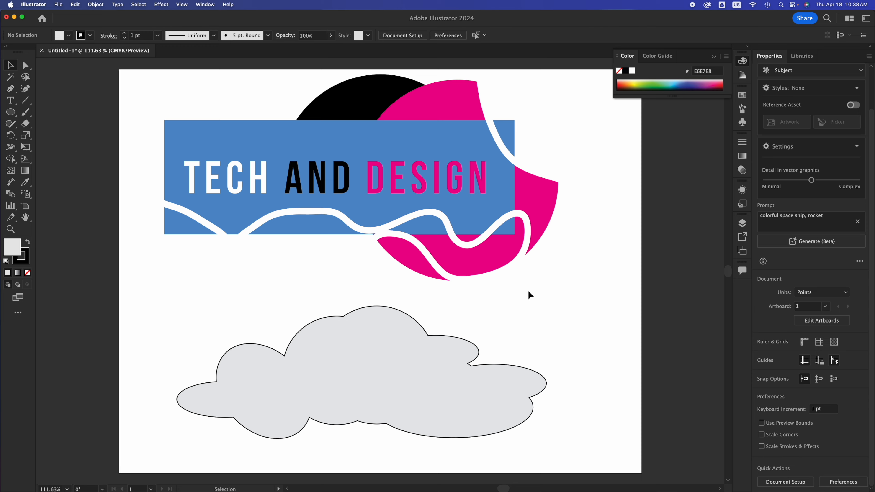
click(539, 205)
key(super)
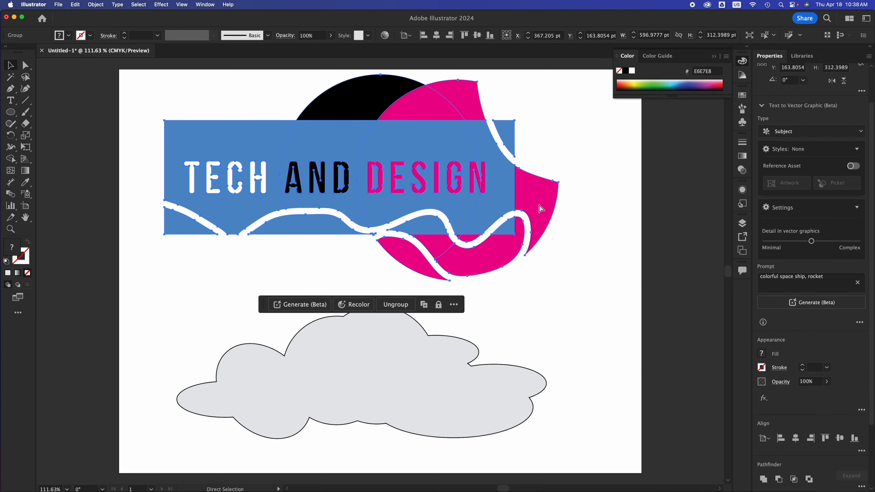
click(469, 372)
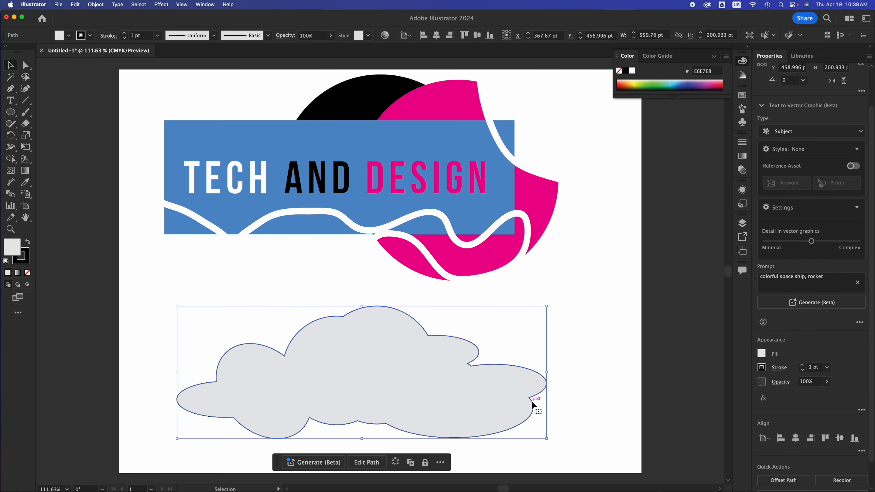
drag(548, 441, 373, 364)
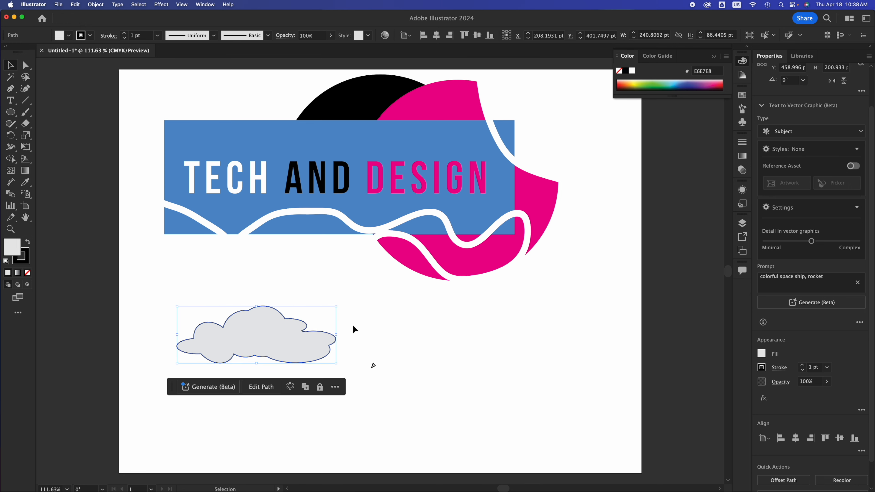
Step: Move the smaller cloud to the right, beneath the logo's blue rectangle
click(10, 113)
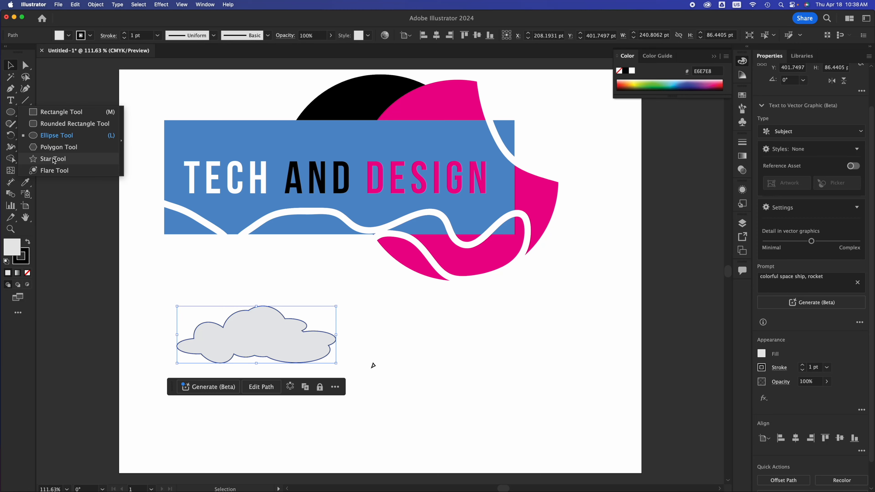
click(458, 343)
drag(263, 334, 303, 328)
scroll(302, 329, down, 1)
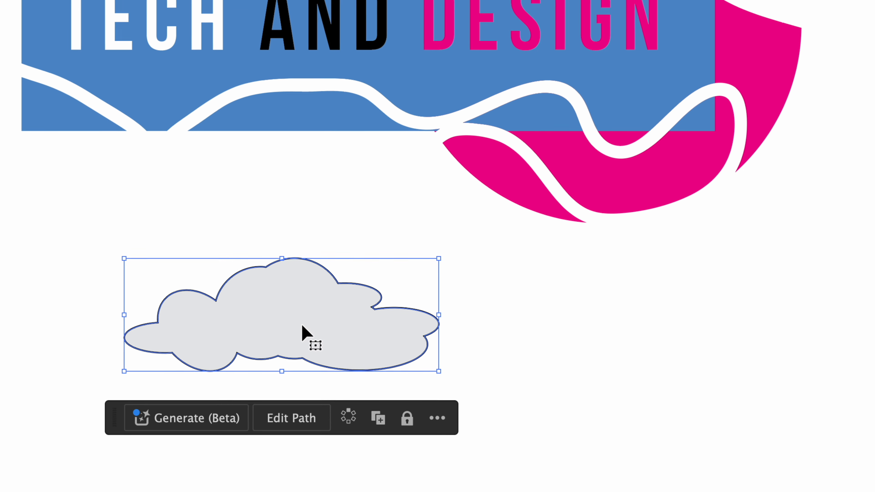
click(477, 319)
click(366, 281)
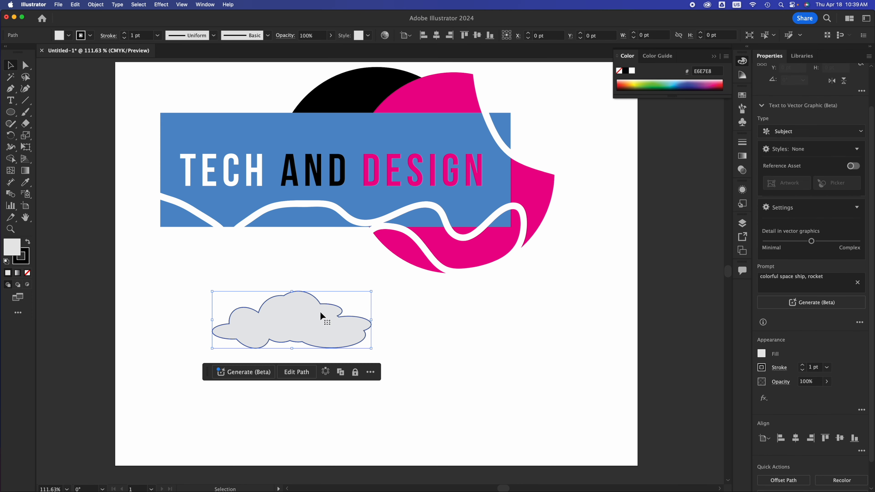